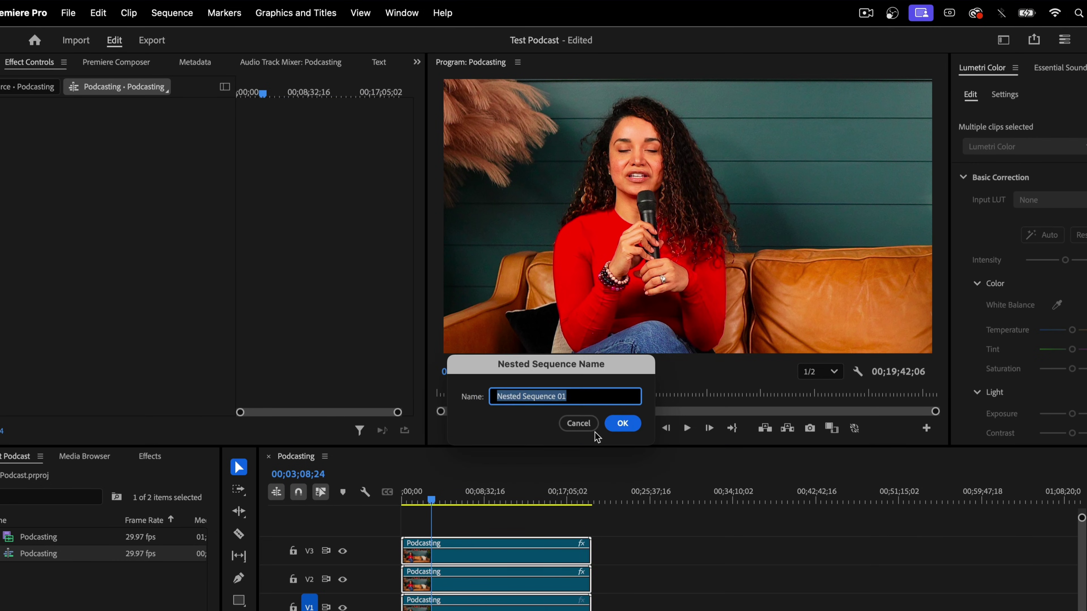
Step: Name the nested sequence of the three stacked Podcasting clips 'Mulitcam' and confirm it
type("am")
key("Return")
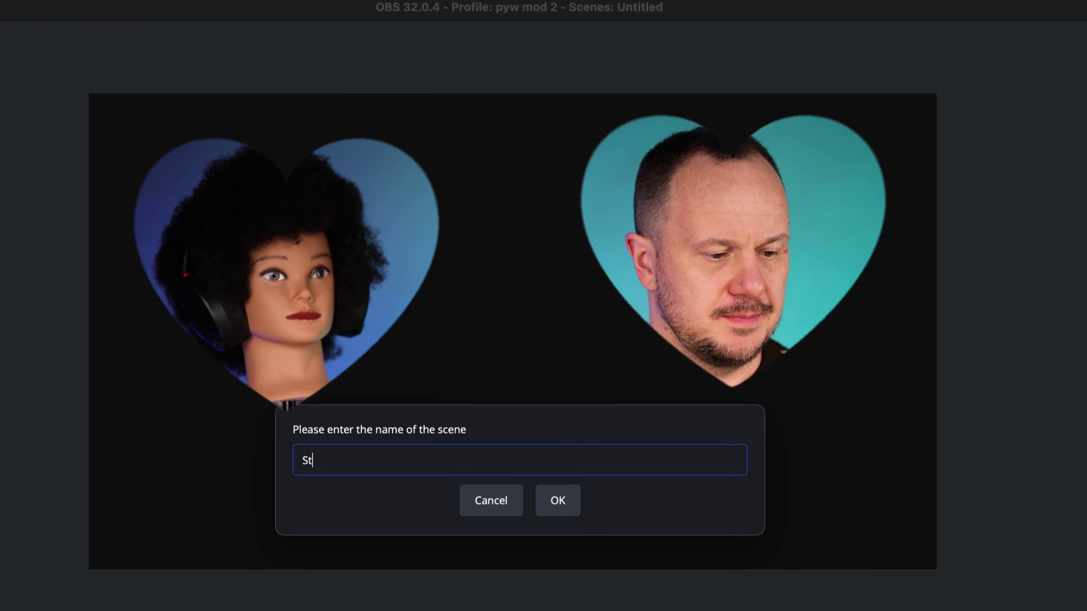
Step: Type a host-named scene title, then clear the half-typed name
type("ephen and Marga")
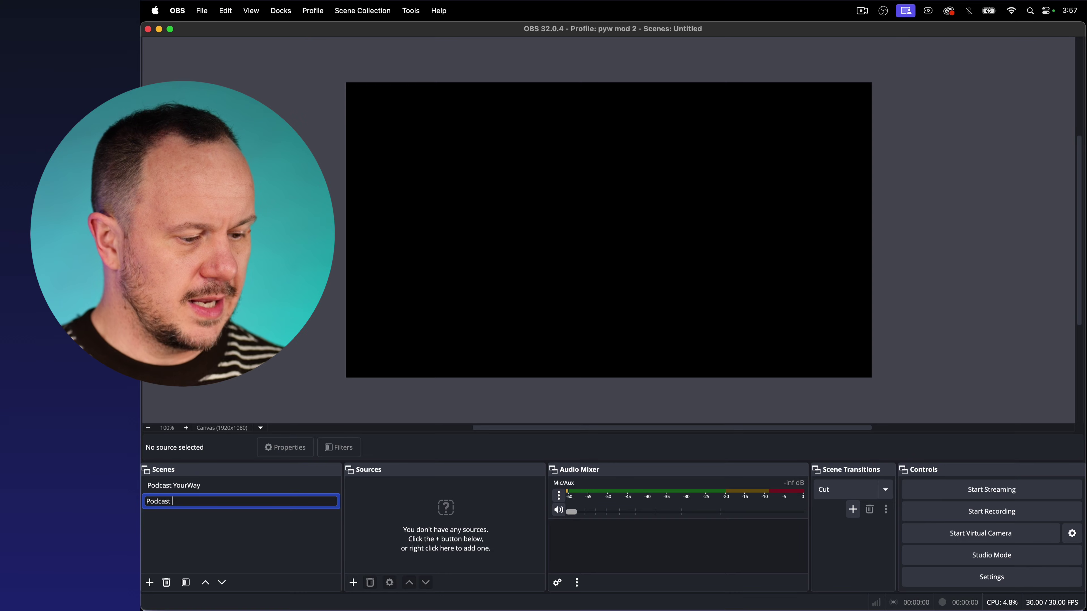
key("BackSpace")
key("BackSpace")
key("BackSpace")
key("BackSpace")
key("BackSpace")
key("BackSpace")
key("BackSpace")
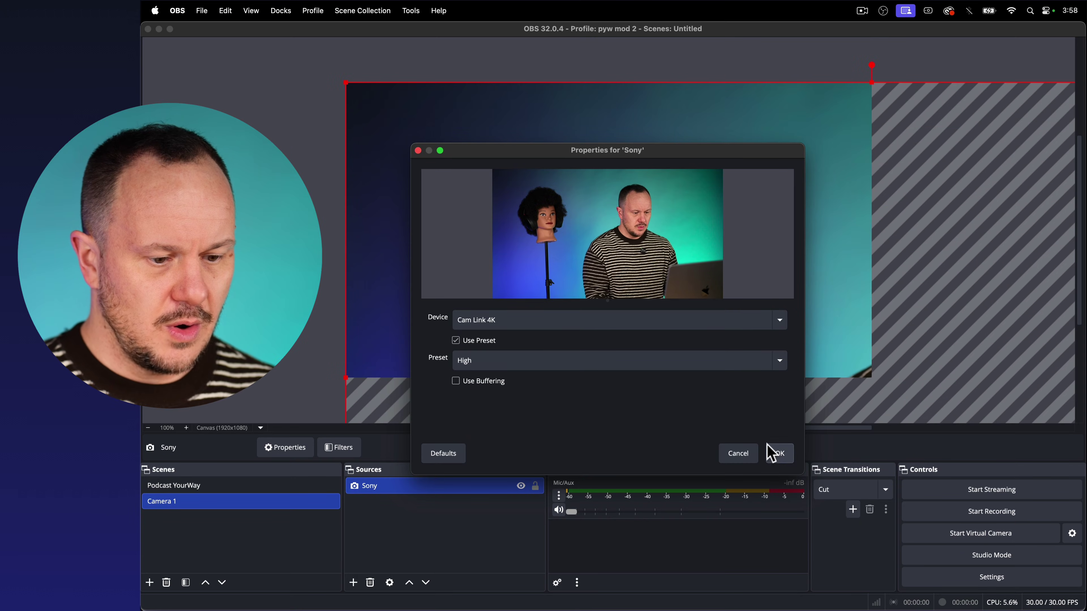
Step: Confirm the Sony video capture source using Cam Link 4K at the High preset
left_click(778, 454)
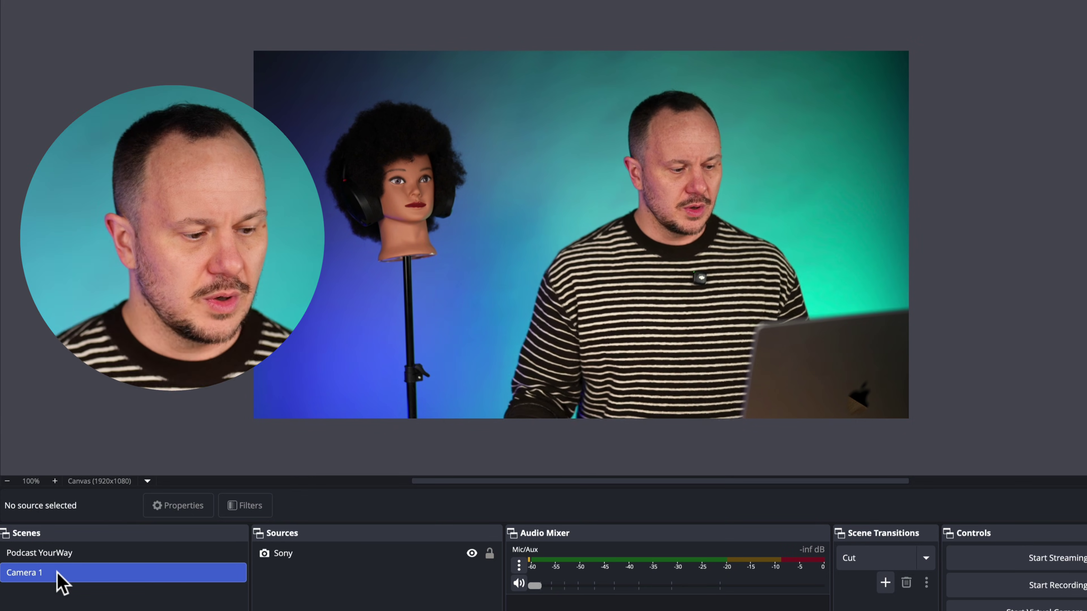
Step: Delete the Podcast YourWay scene and duplicate the camera scene into two host-named scenes
left_click(64, 553)
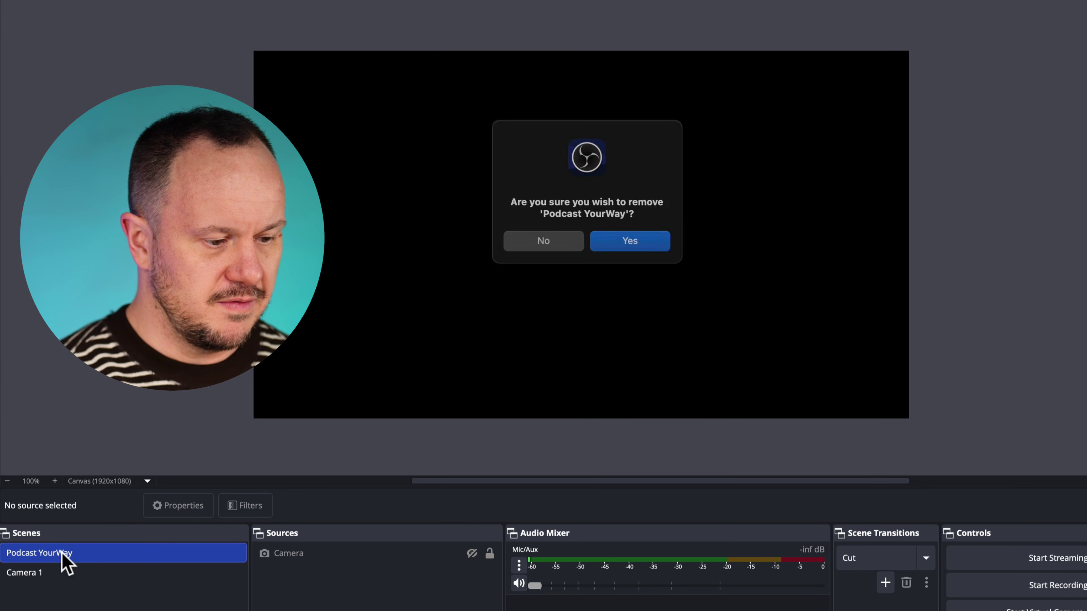
left_click(635, 239)
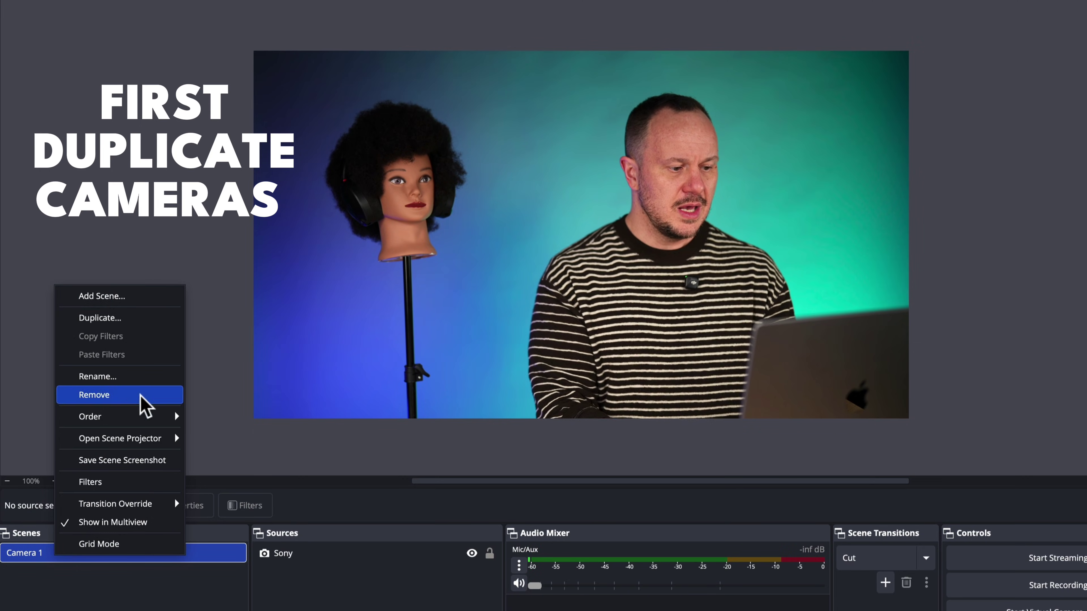
left_click(116, 317)
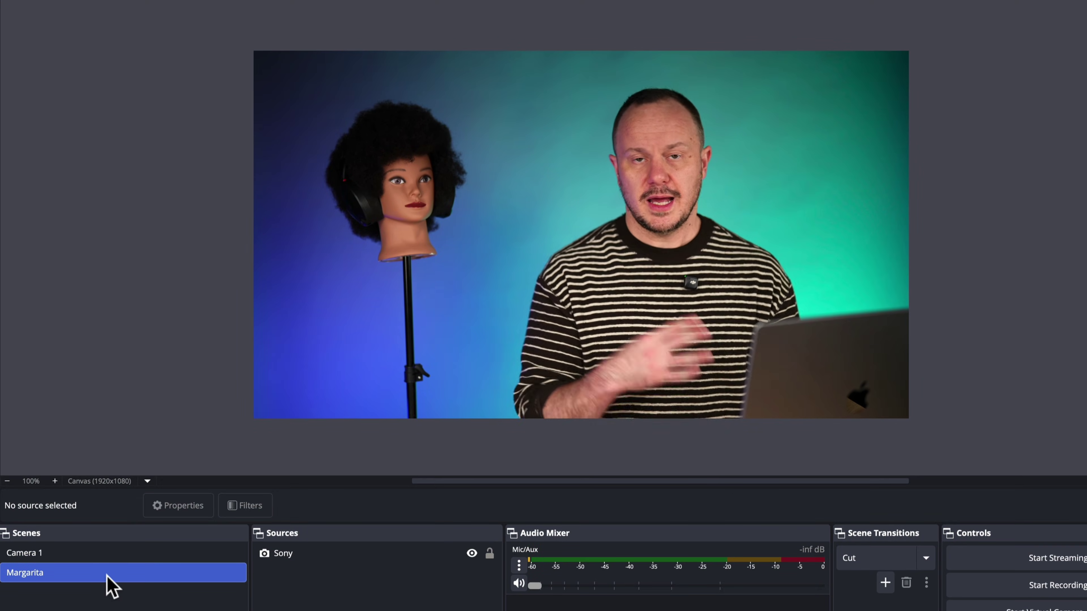
right_click(112, 586)
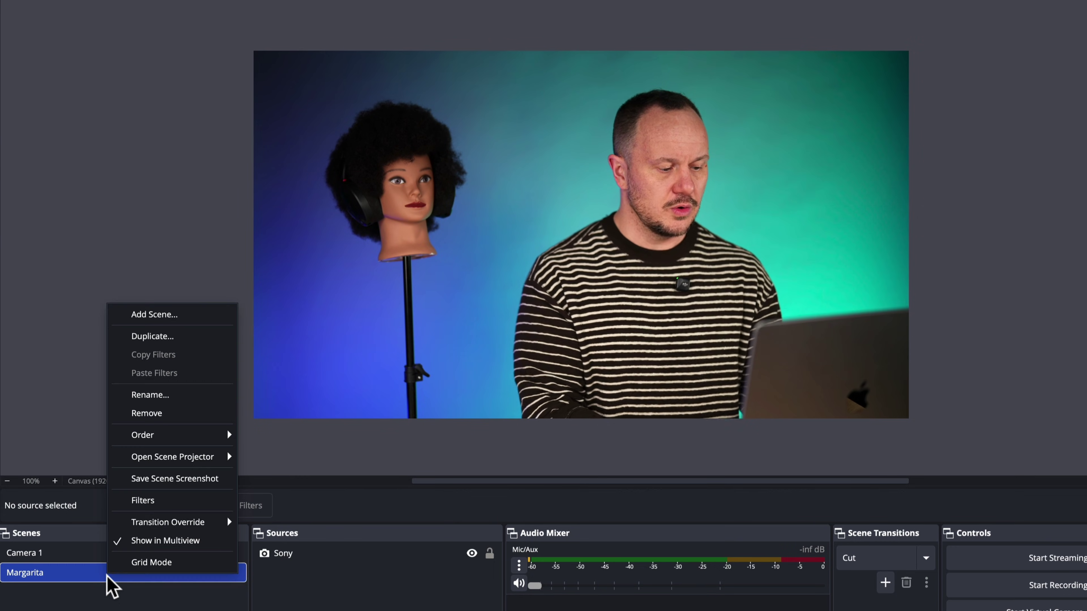
left_click(159, 337)
type("Se")
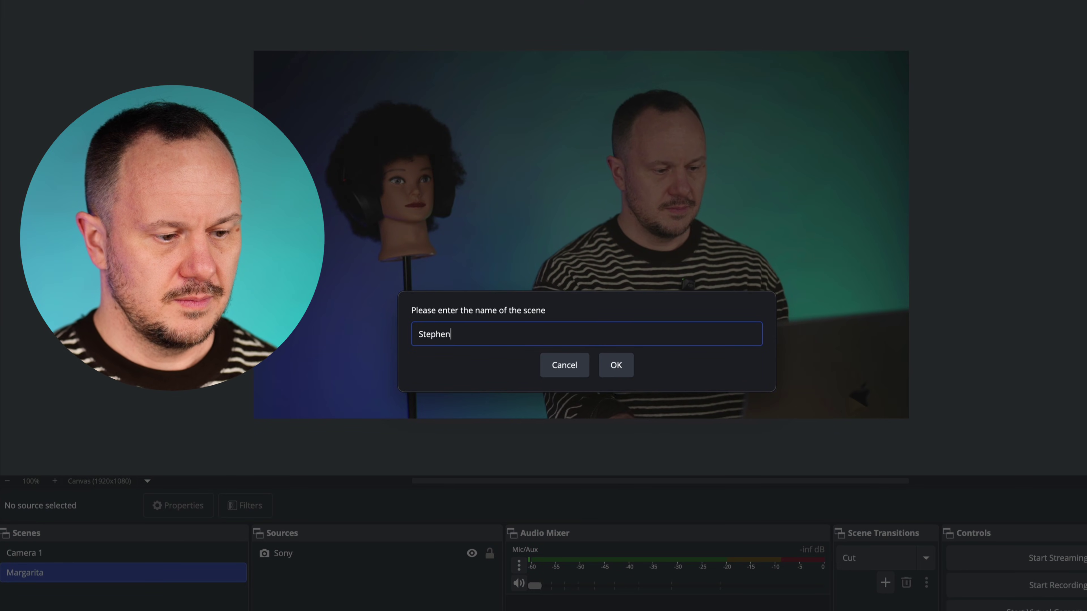
left_click(617, 366)
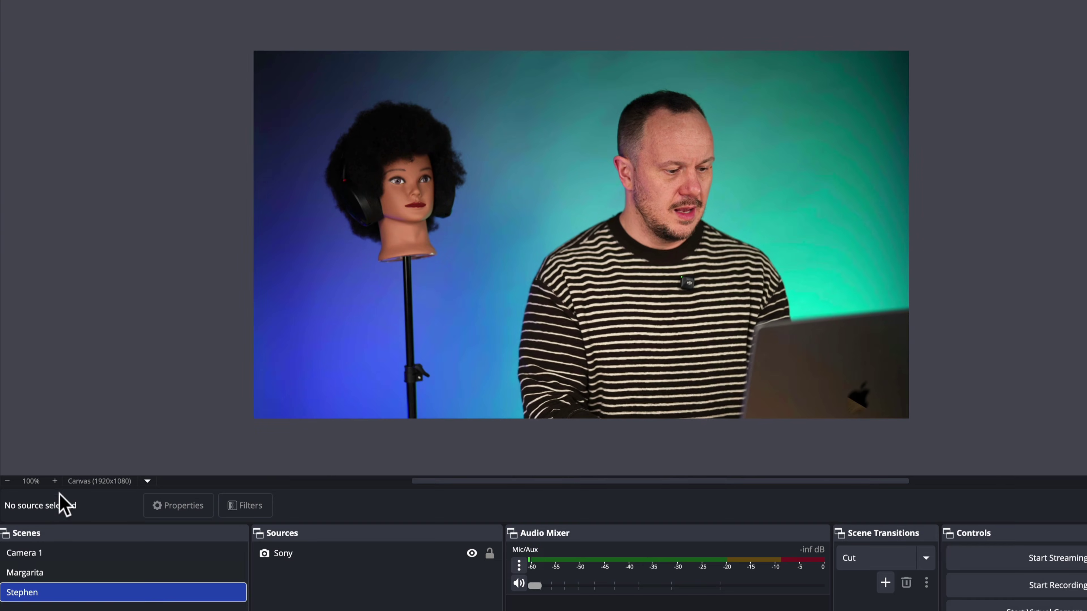
Step: Rename the Camera 1 scene to Wide
right_click(65, 561)
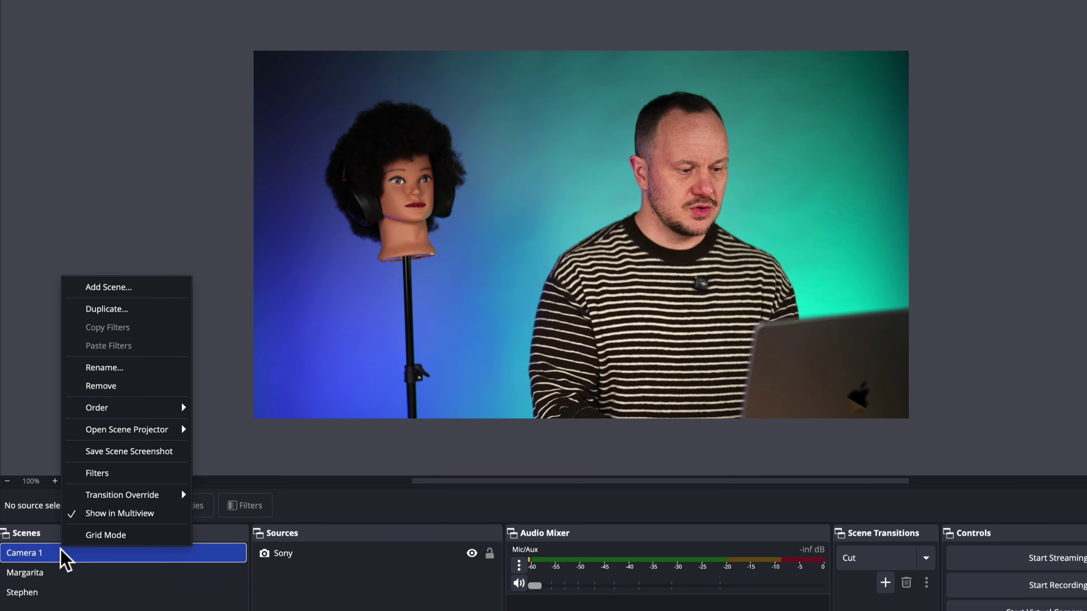
left_click(97, 366)
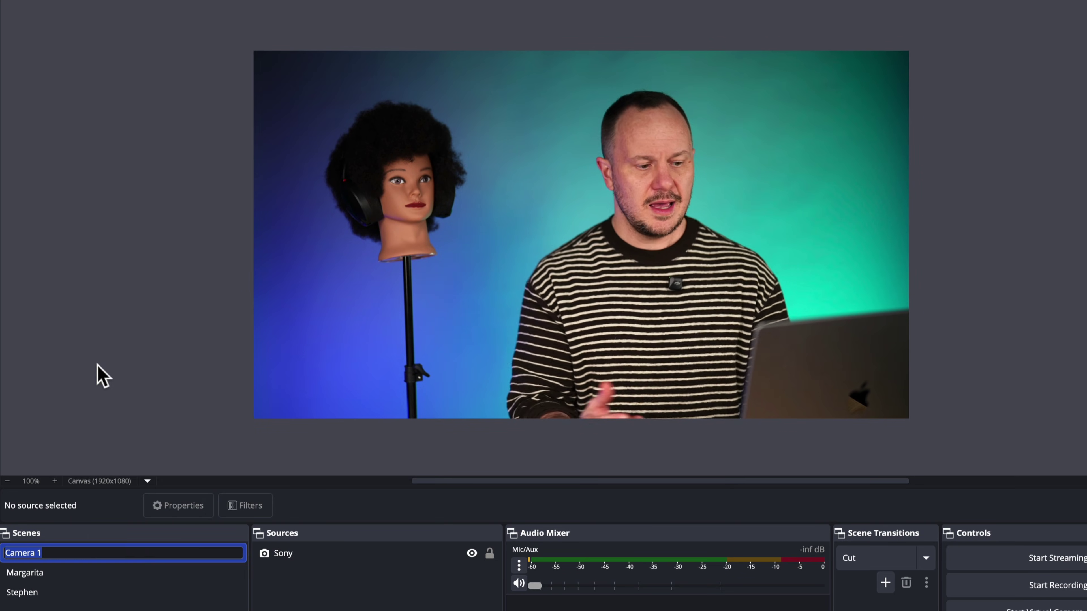
type("Wide")
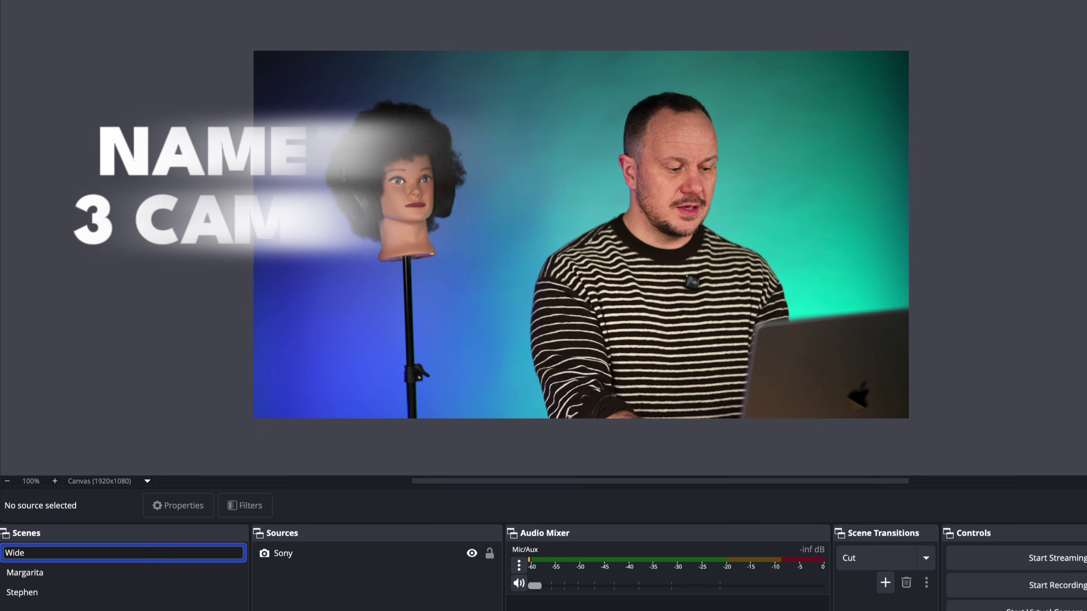
key("Return")
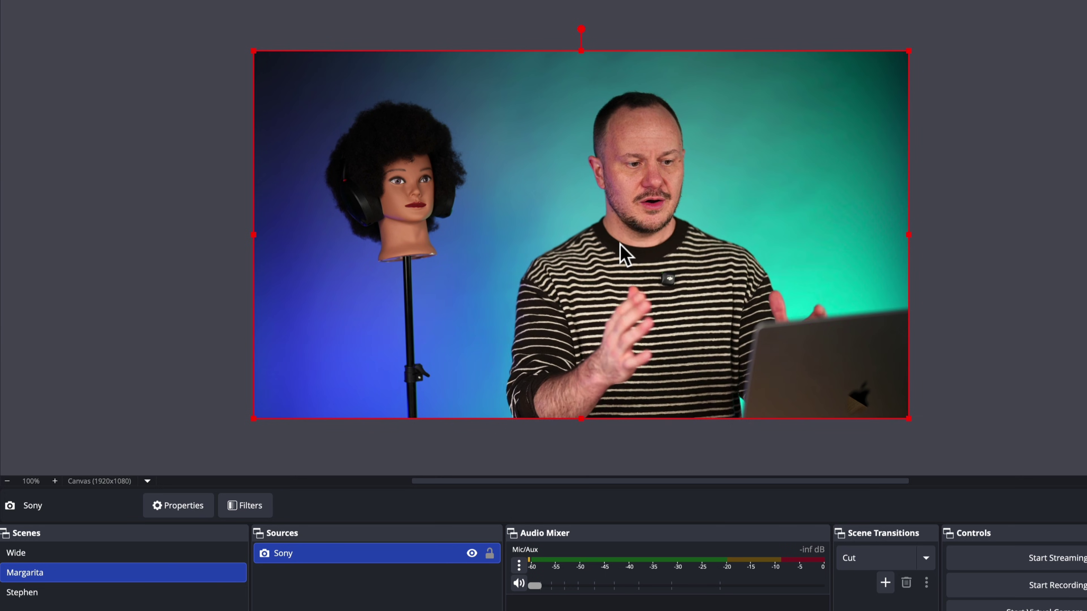
Step: Scale up the first host scene's Sony source and shift it into a close-up of the mannequin head
left_click(950, 212)
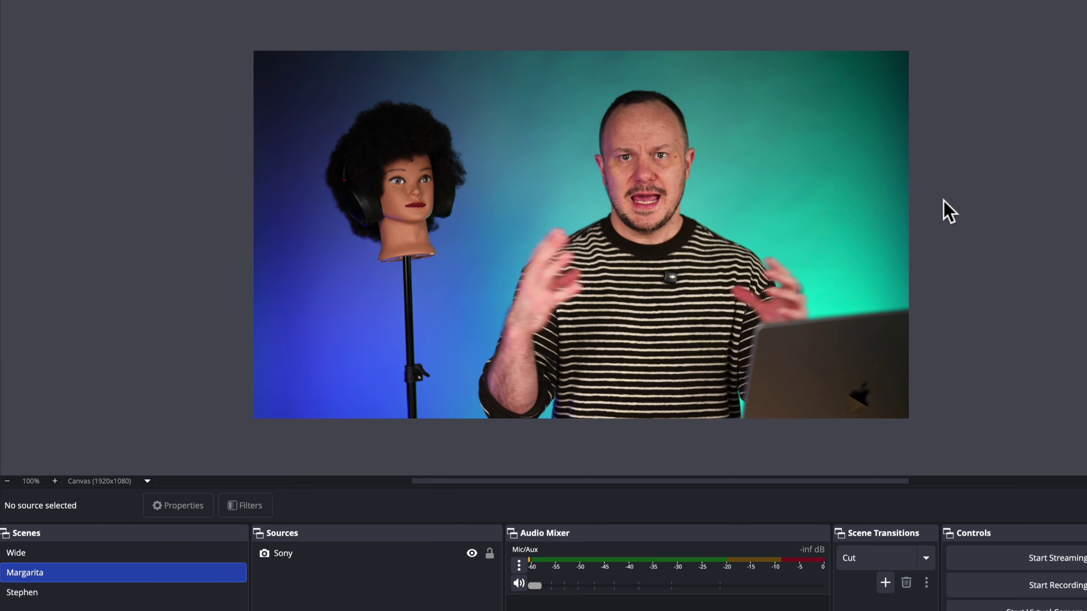
left_click(827, 194)
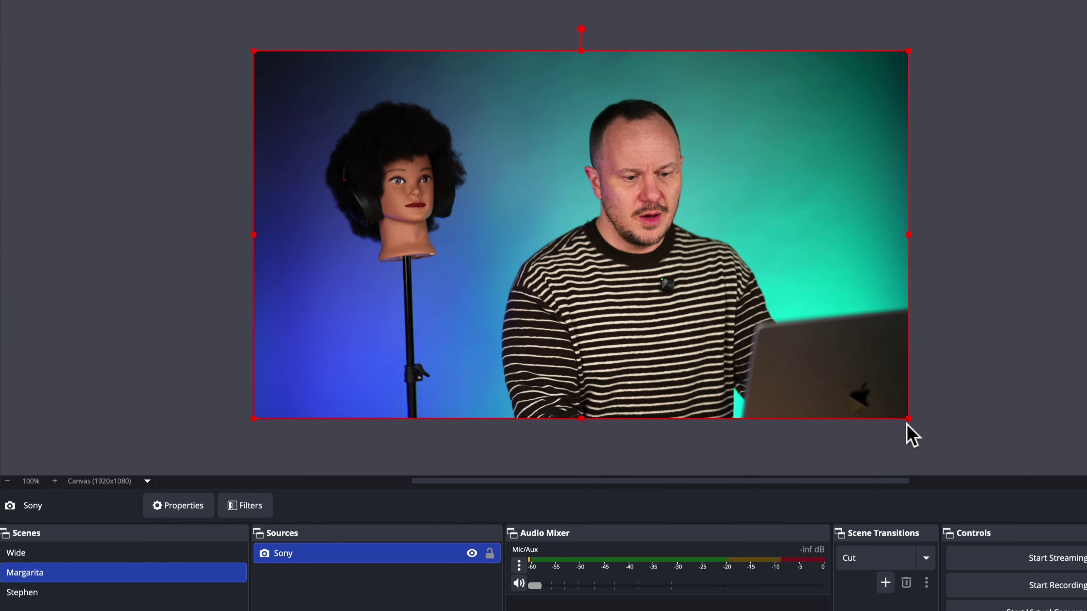
left_click_drag(911, 419, 1086, 610)
left_click_drag(471, 306, 470, 227)
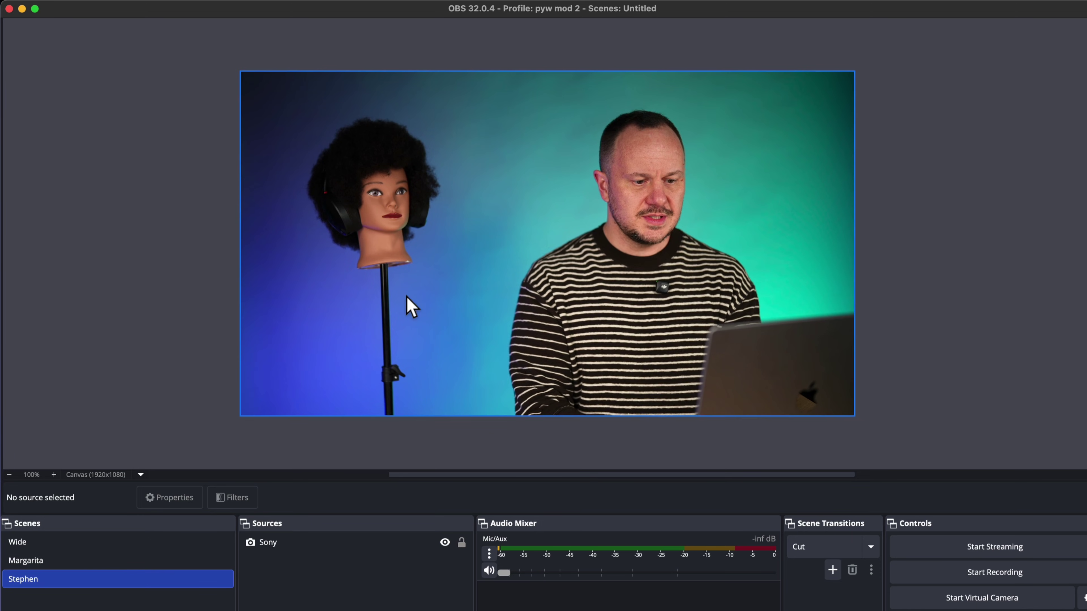
Step: Enlarge the Sony feed over the presenter, review the other host scene, then return to Wide
left_click_drag(237, 414, 619, 396)
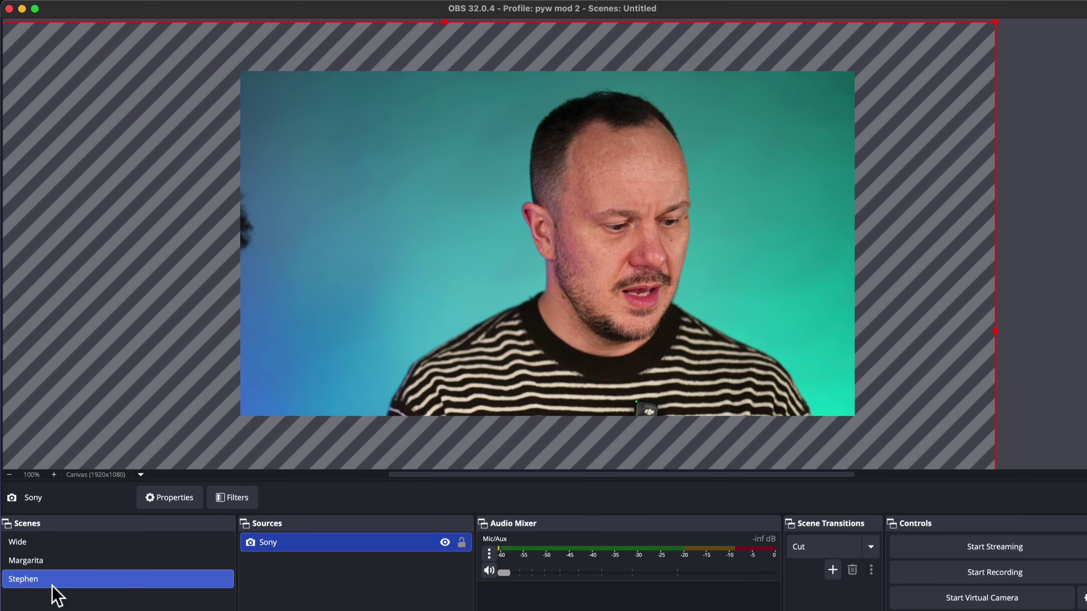
left_click(53, 563)
left_click(53, 545)
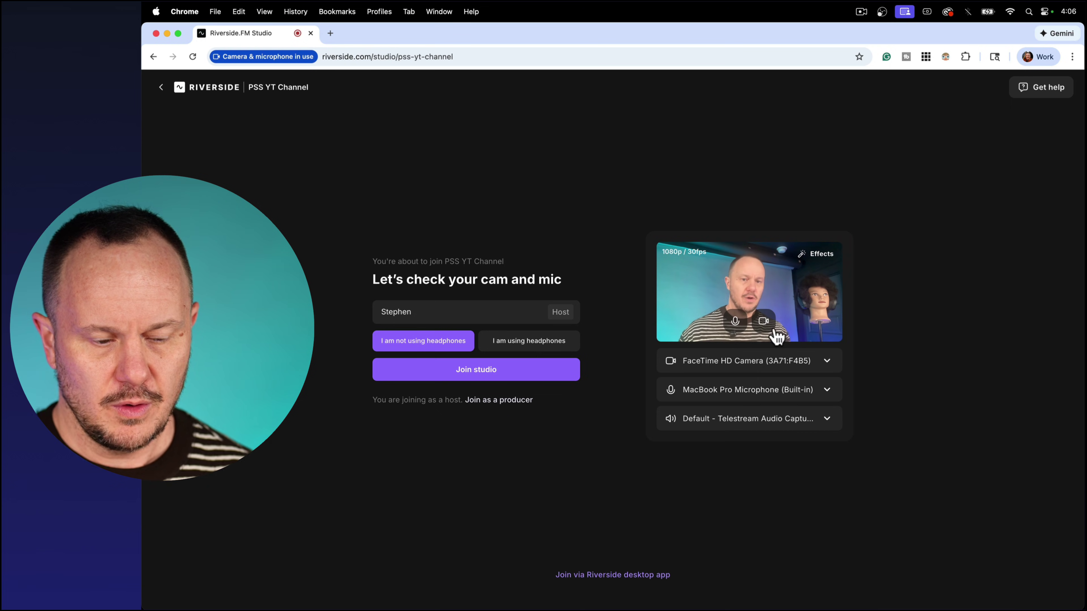
Step: Set Riverside's camera input to OBS Virtual Camera
left_click(740, 371)
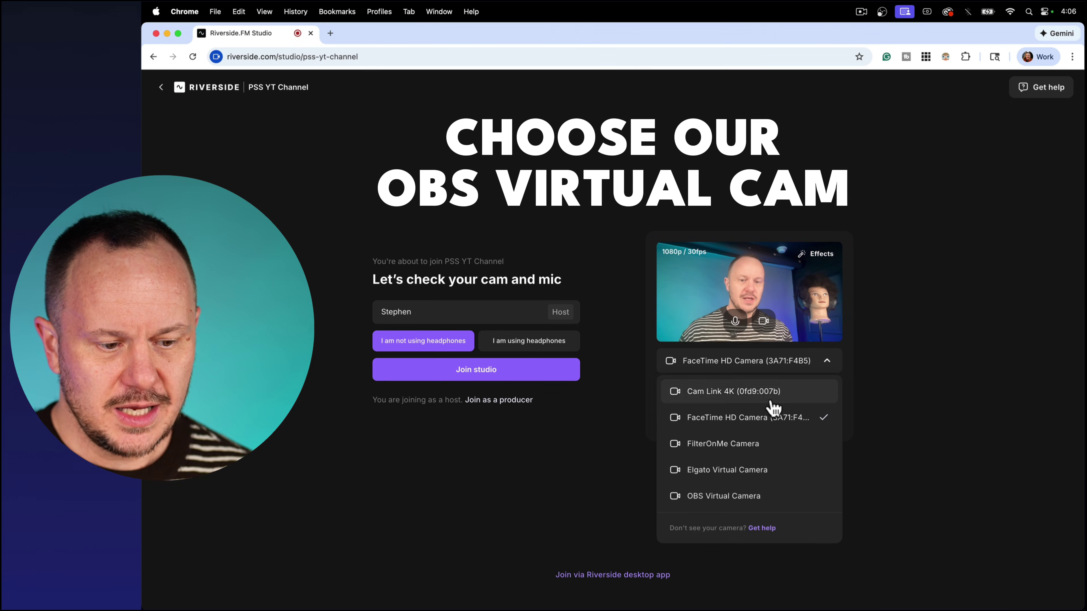
left_click(730, 501)
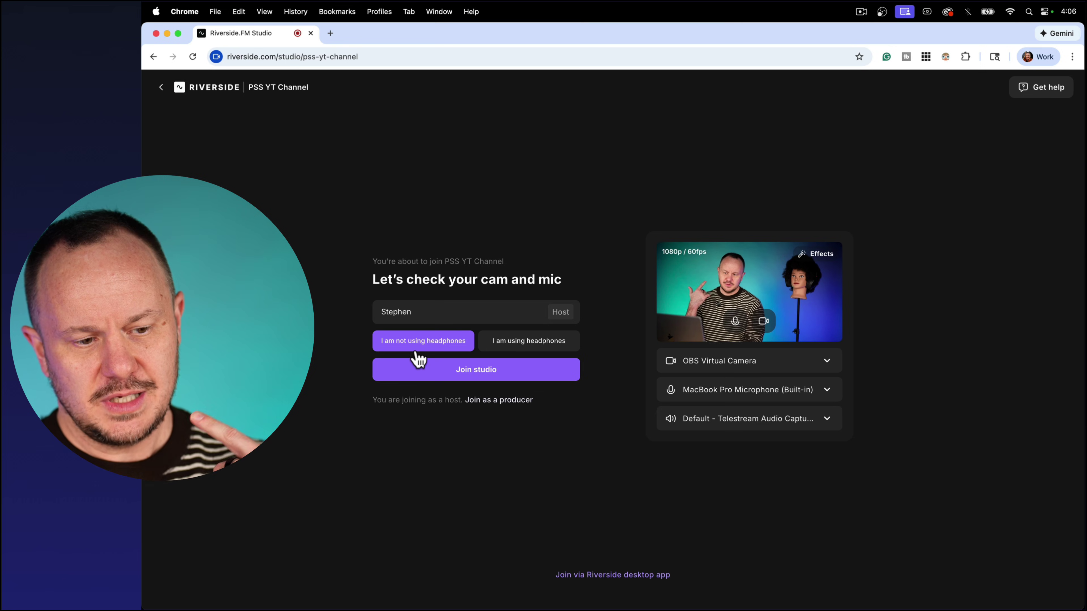
Step: Join the PSS YT Channel studio, close the invite panel, and add an in-person guest with its own microphone
left_click(445, 372)
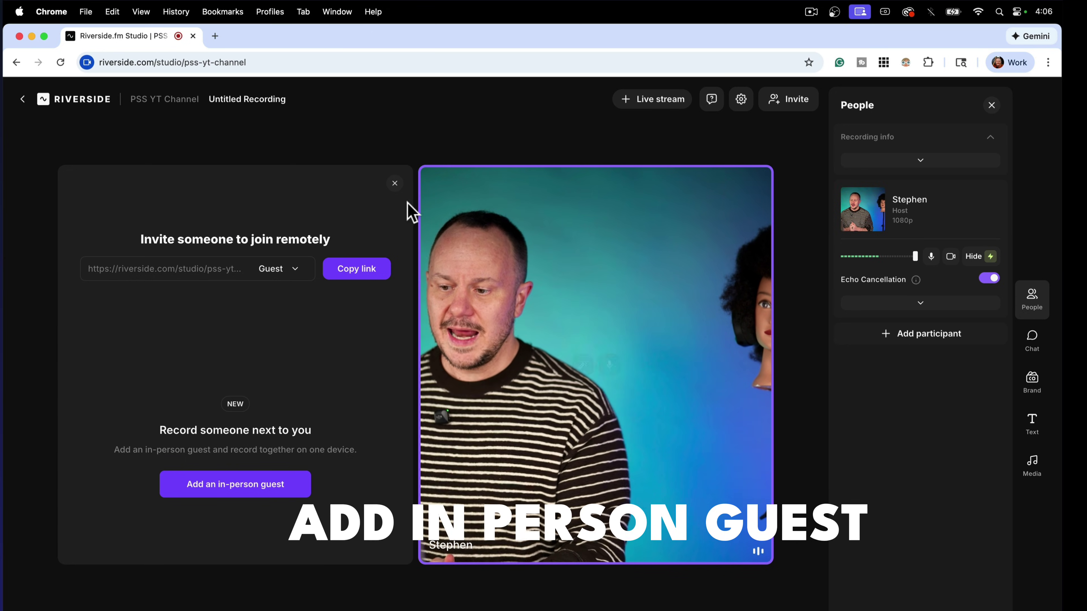
left_click(394, 184)
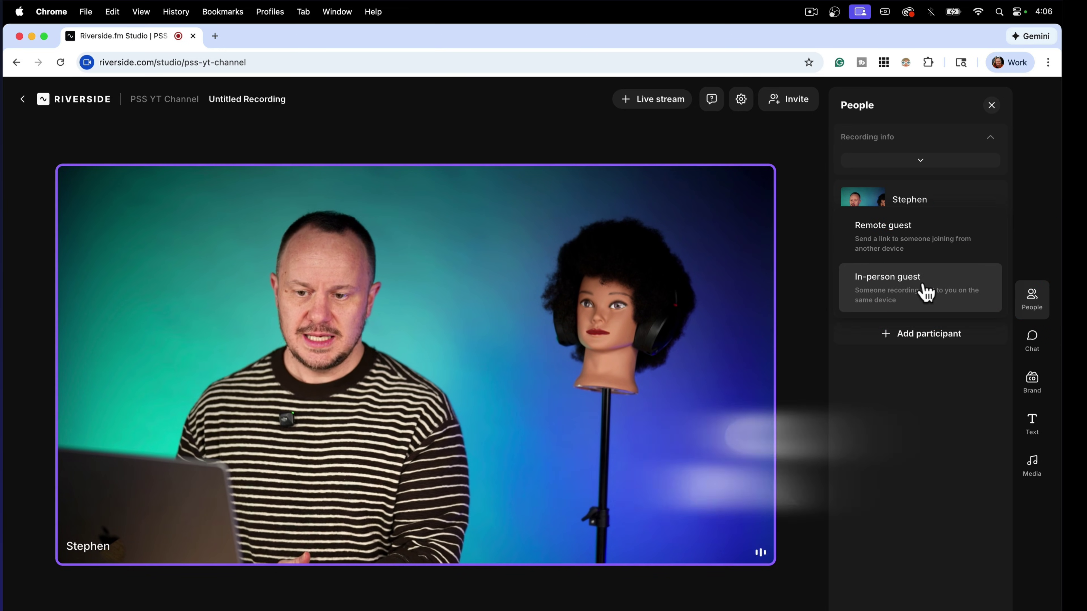
left_click(925, 293)
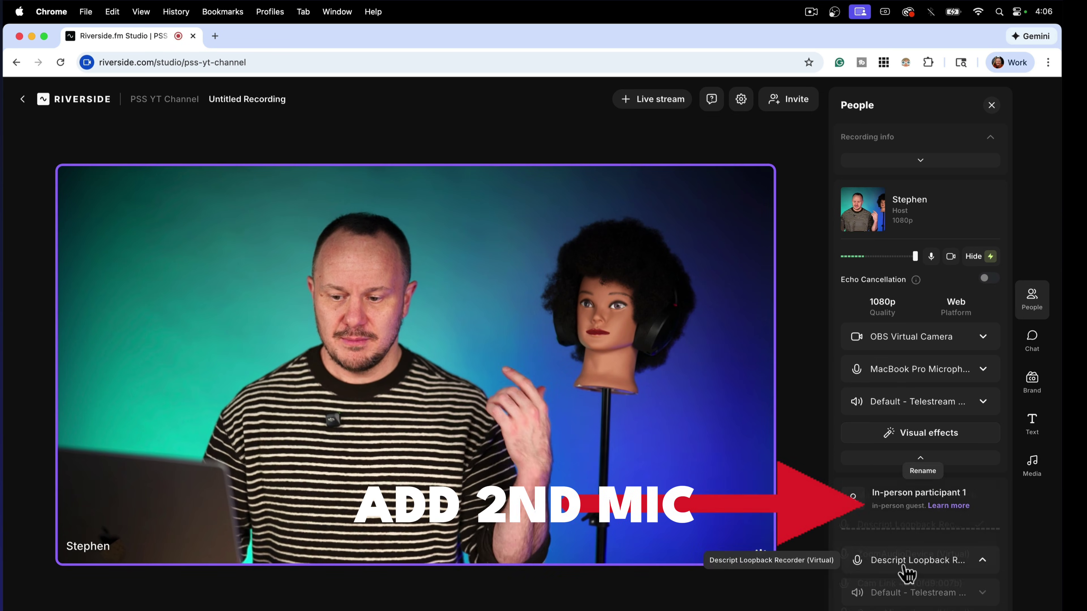
left_click(812, 604)
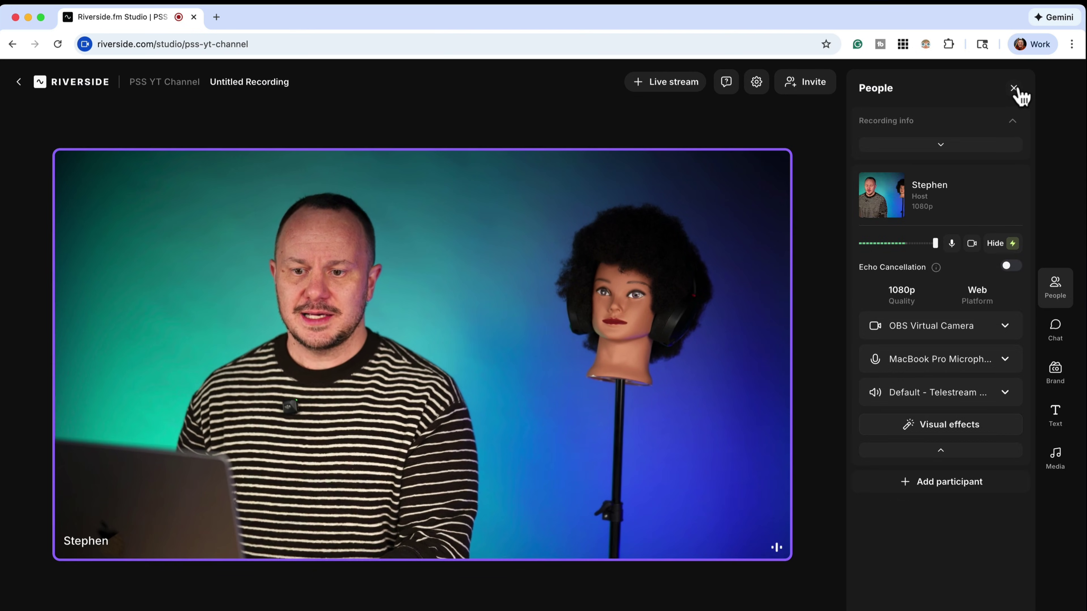
Step: Close the participants list and bring OBS up beside the recording Riverside studio
left_click(1015, 90)
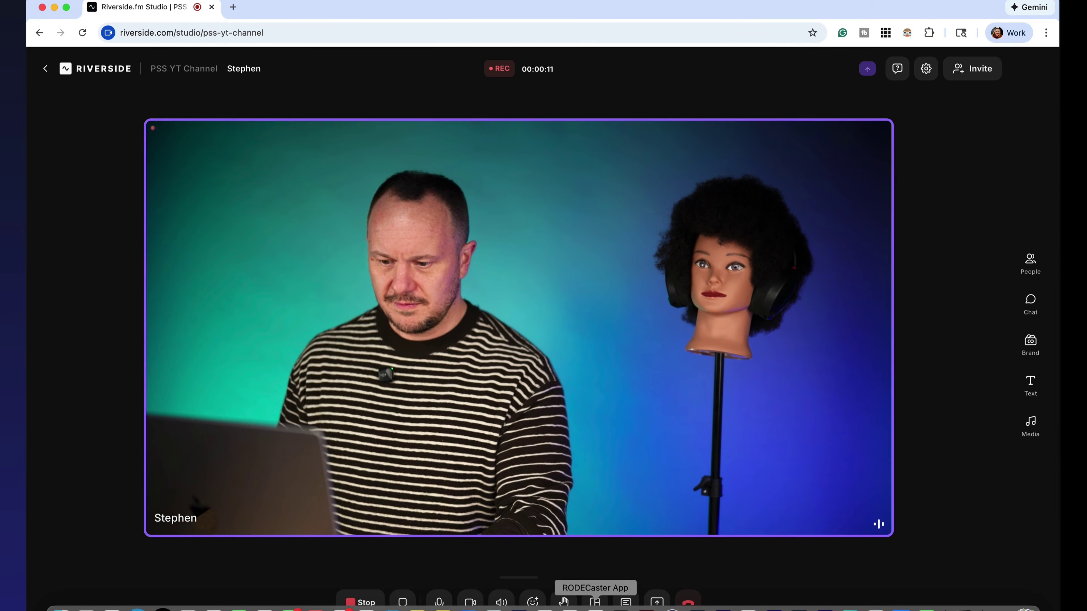
left_click(514, 608)
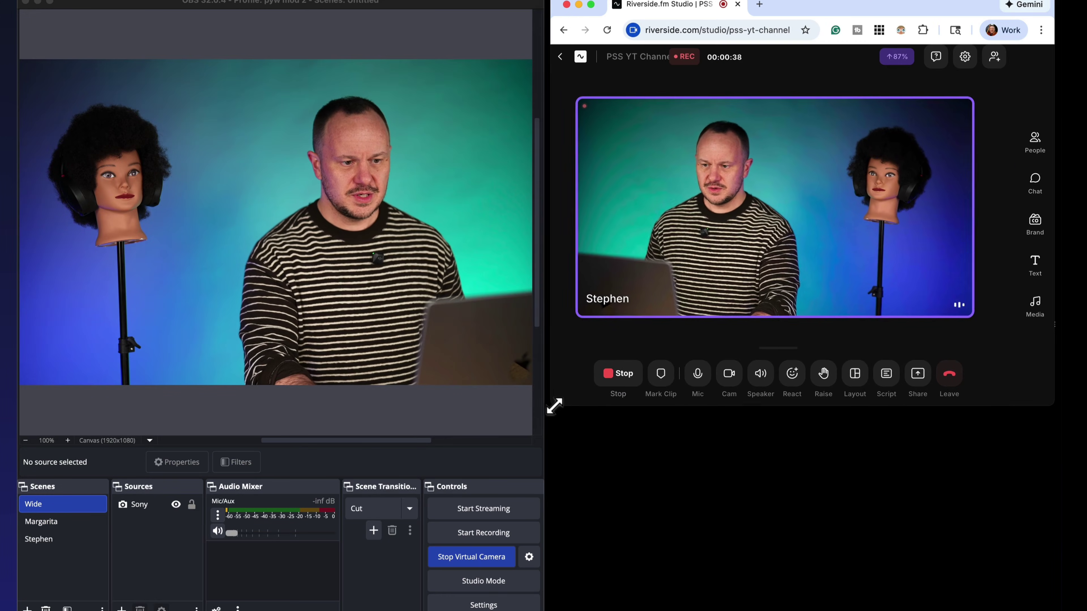
Step: Cut the live feed repeatedly between the two host close-ups and the Wide shot from OBS's Scenes list
left_click_drag(552, 404, 549, 405)
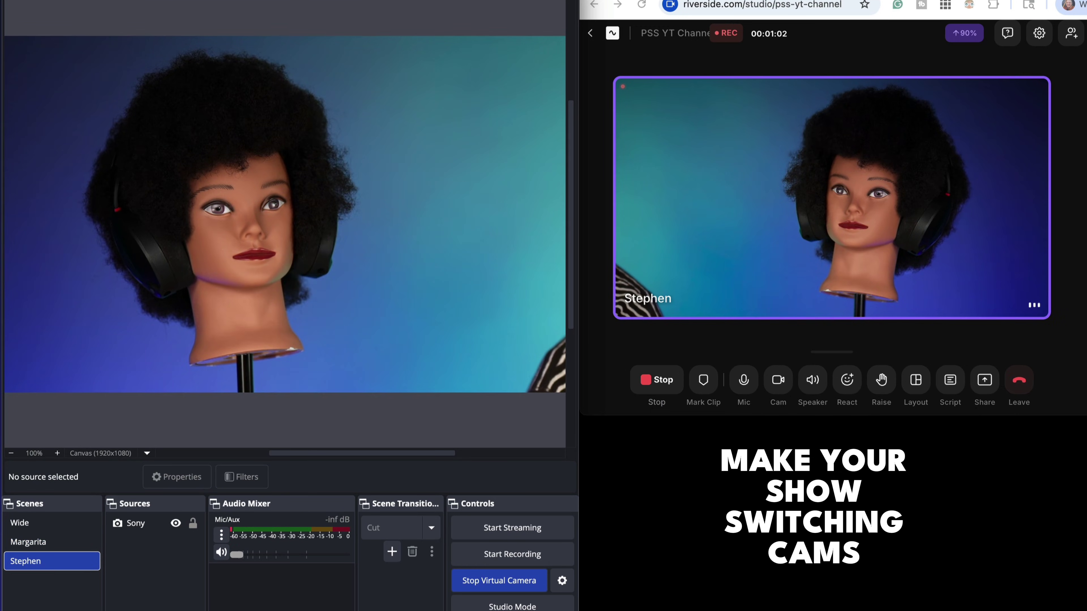
left_click(52, 561)
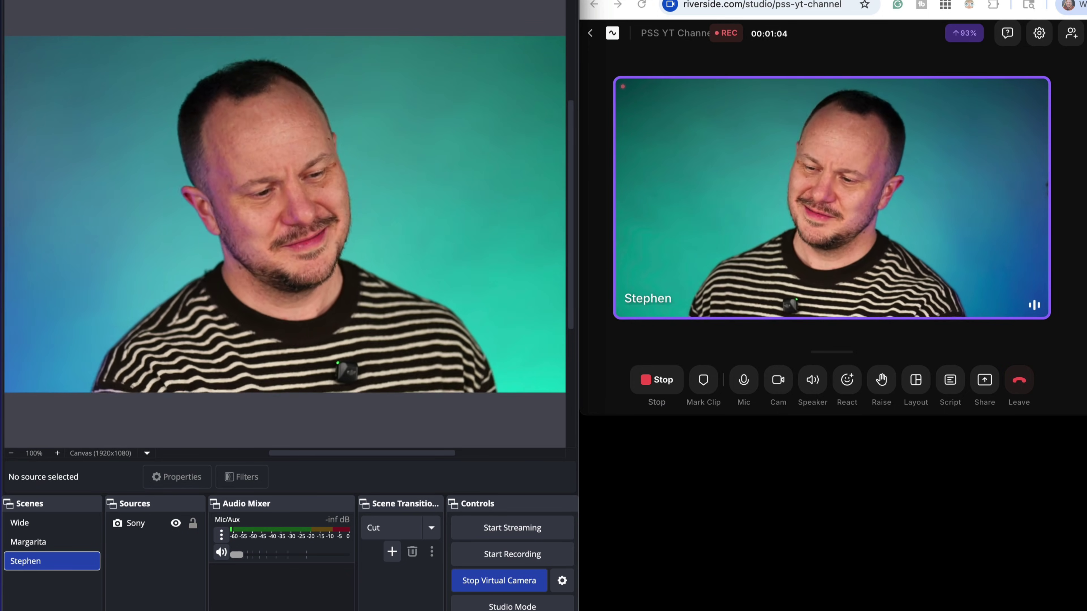
left_click(51, 542)
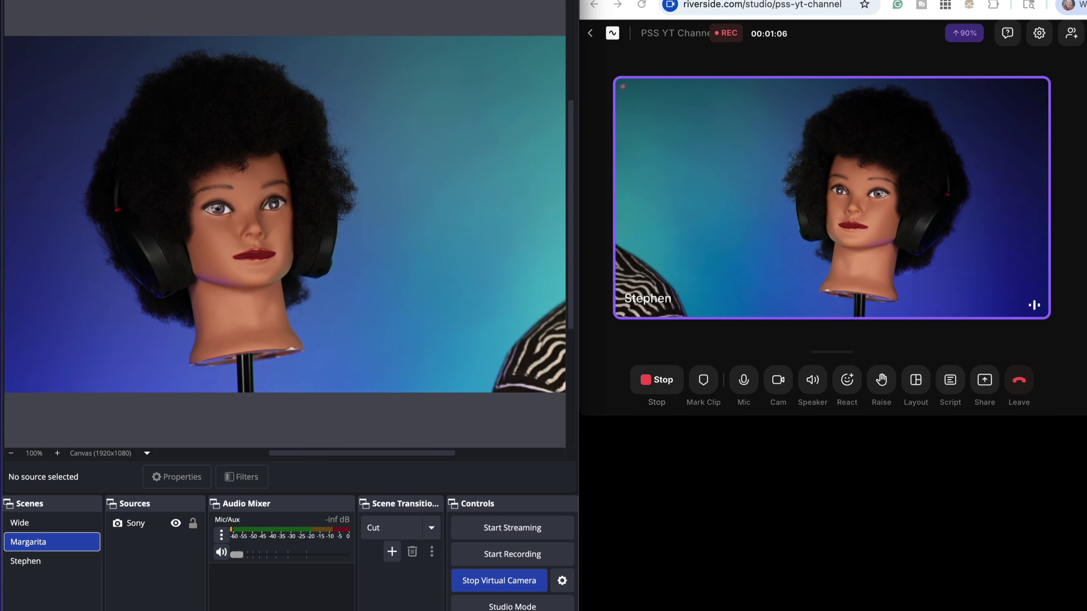
left_click(52, 561)
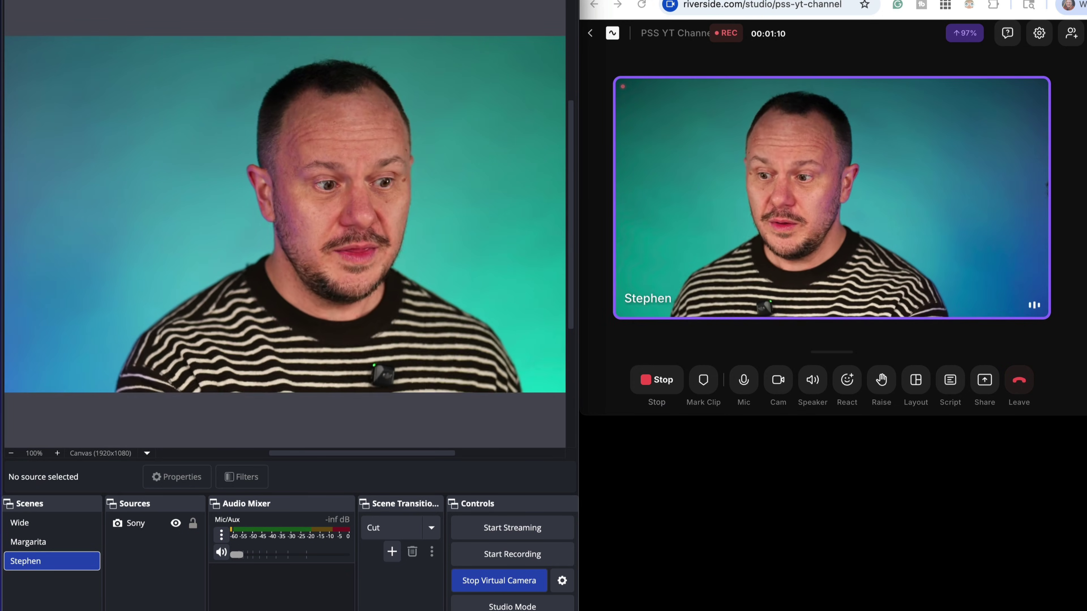
left_click(52, 542)
left_click(51, 523)
left_click(52, 541)
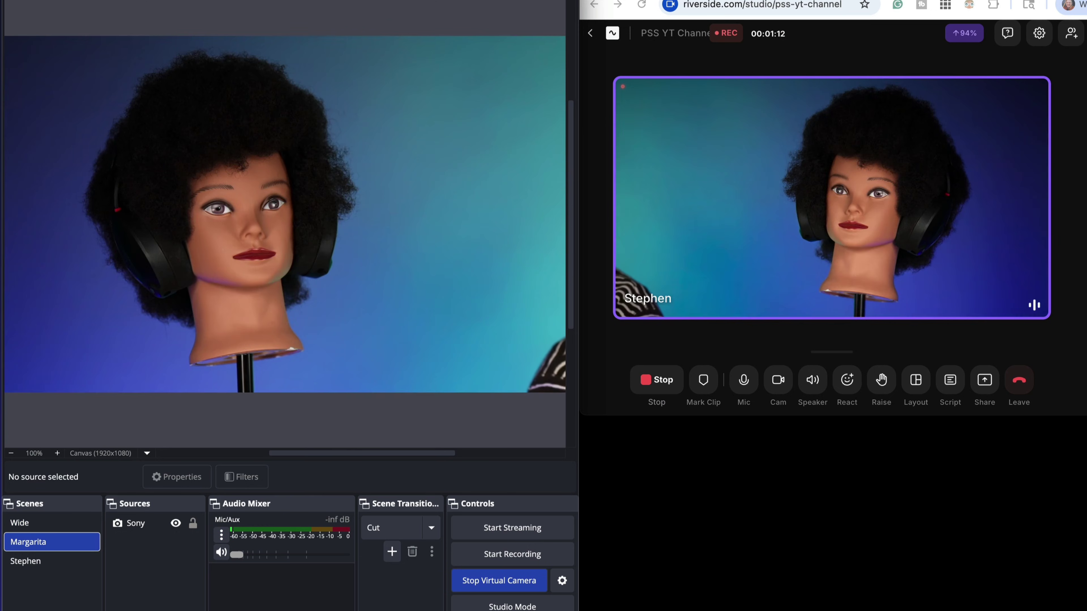
left_click(52, 523)
left_click(52, 561)
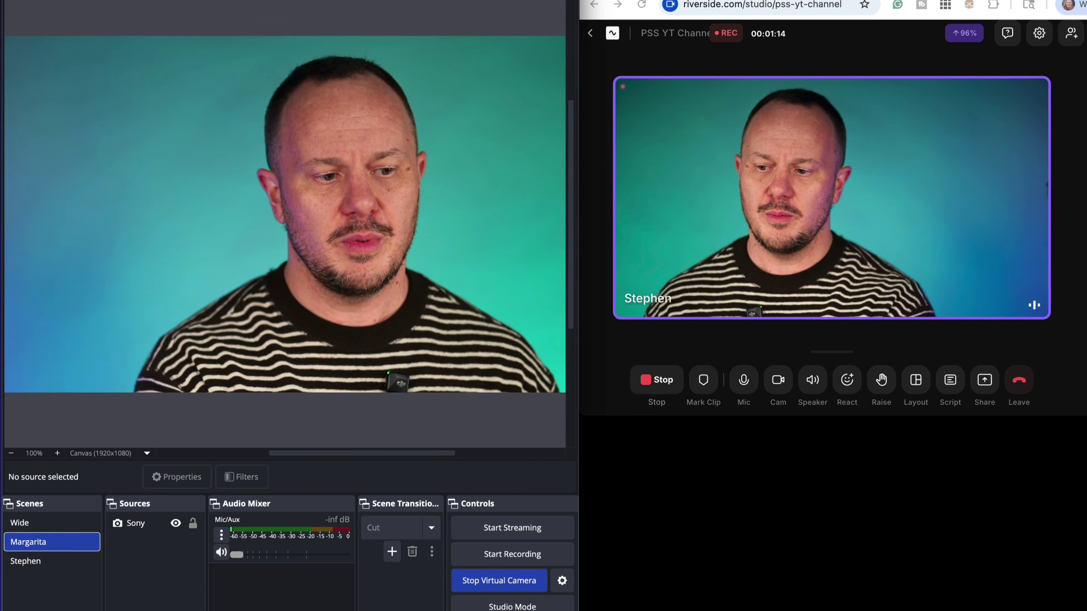
left_click(52, 541)
left_click(52, 522)
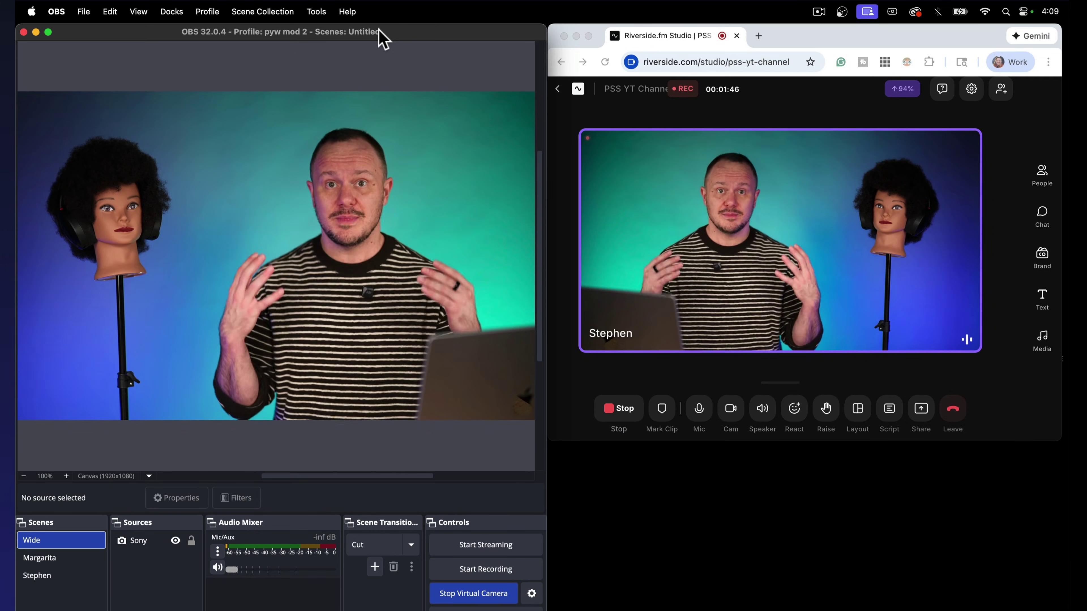
Step: Switch cameras with hotkeys 2, 3 and 1, ending on the Wide shot
key("2")
key("3")
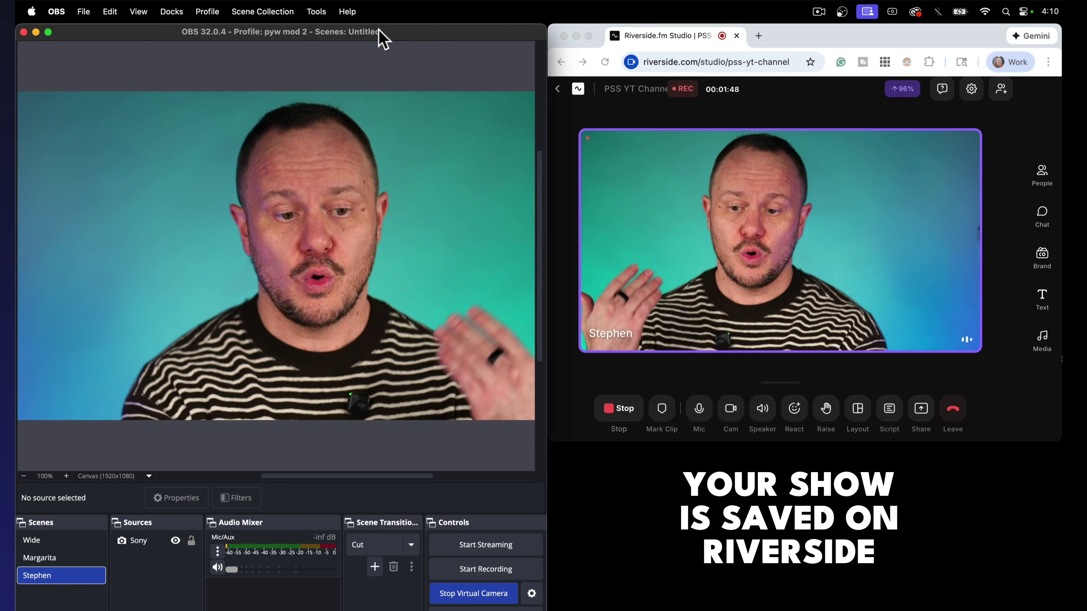
key("1")
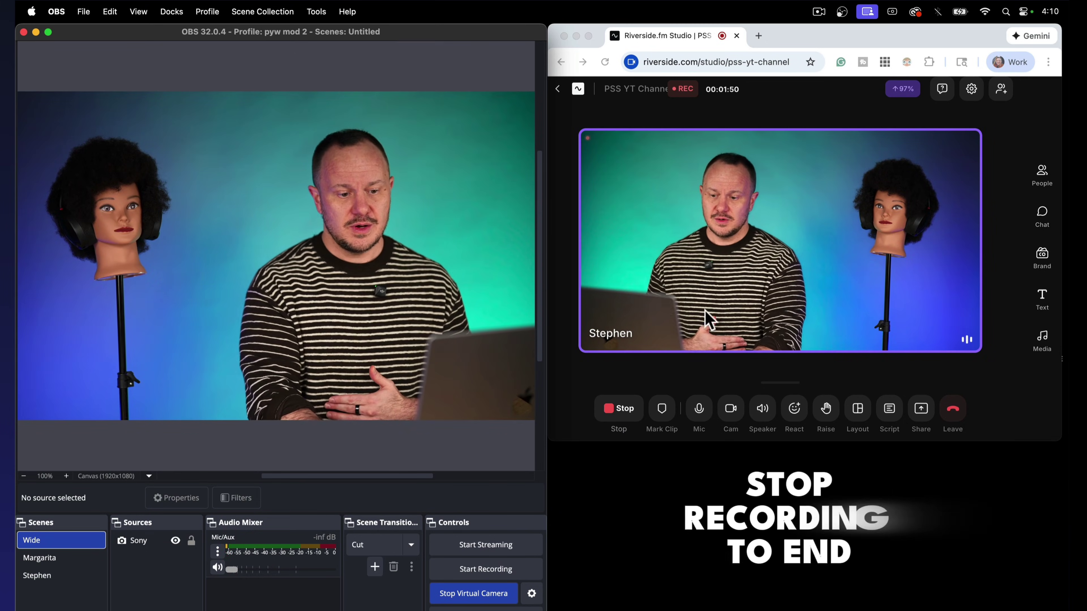
Step: Stop the Riverside recording and expand the browser to fill the screen
left_click(620, 413)
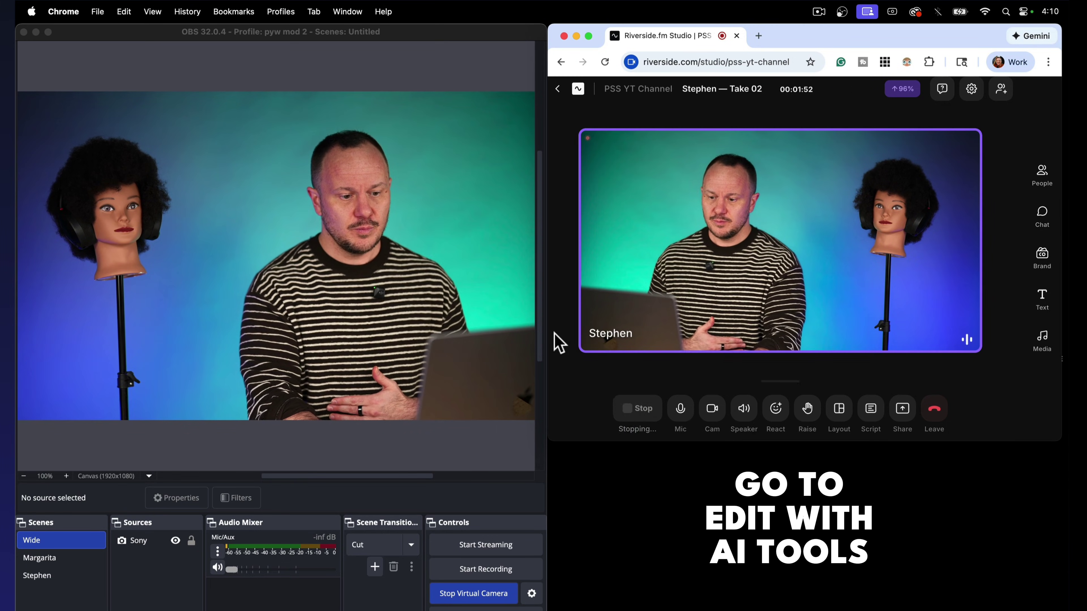
left_click_drag(549, 339, 17, 340)
left_click_drag(249, 441, 248, 610)
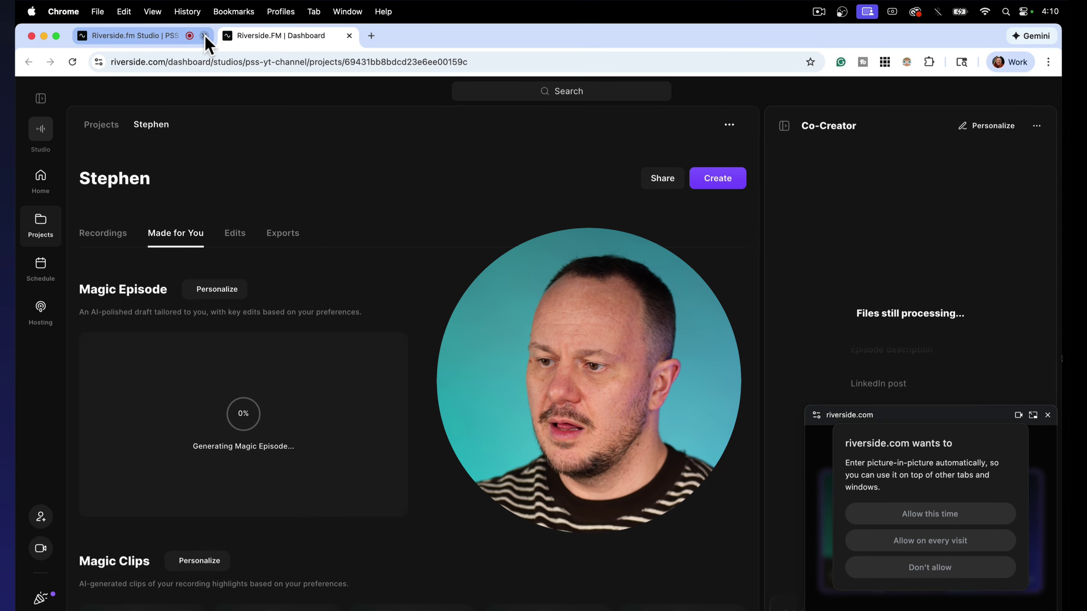
Step: Close the Riverside Studio tab and show the finished recording with its downloadable tracks
left_click(205, 36)
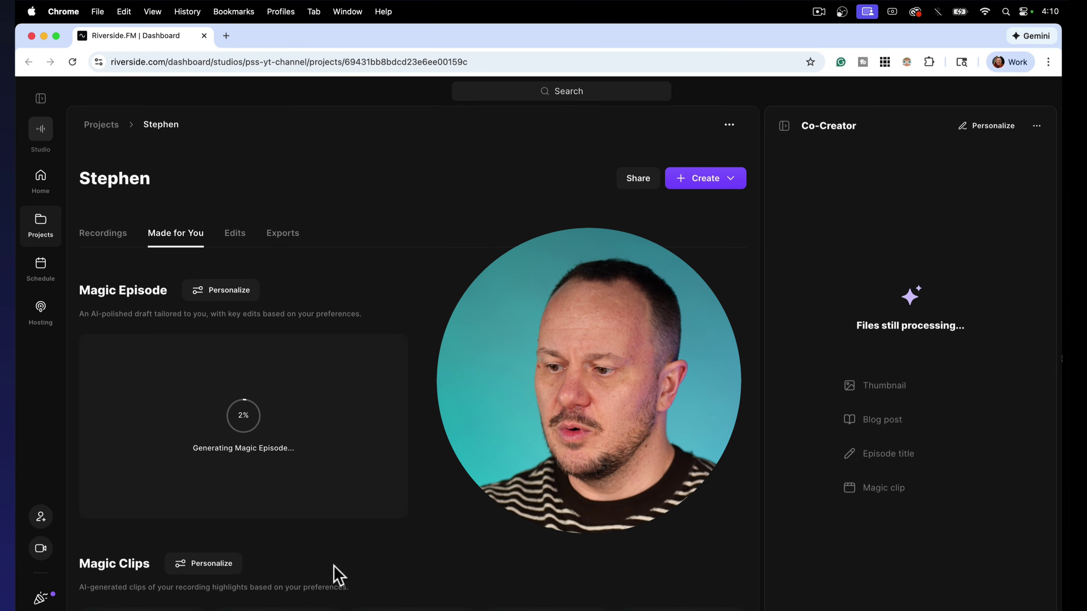
left_click(111, 235)
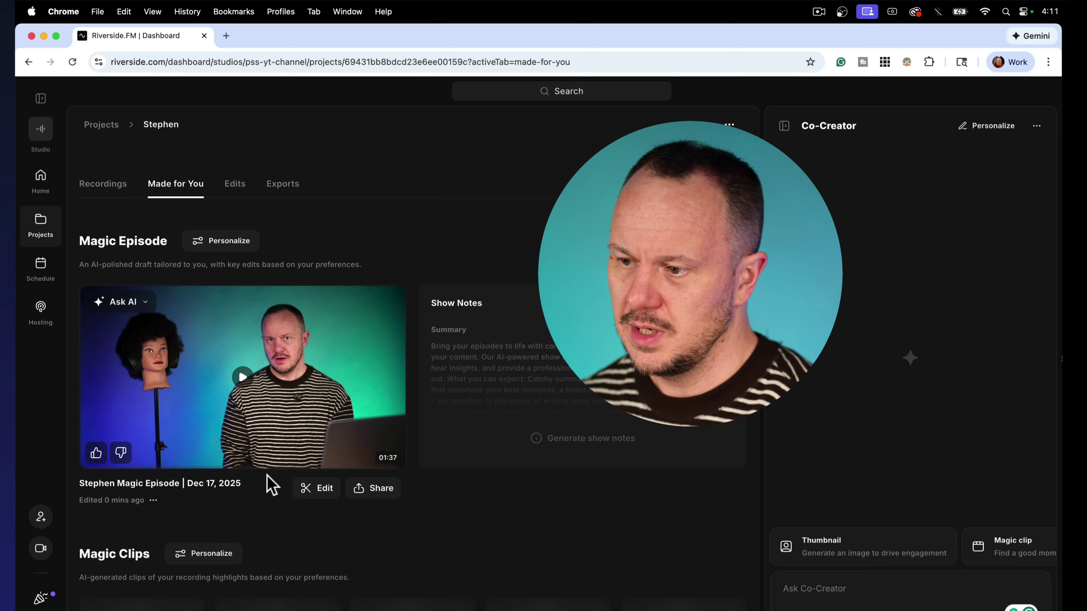
left_click(100, 197)
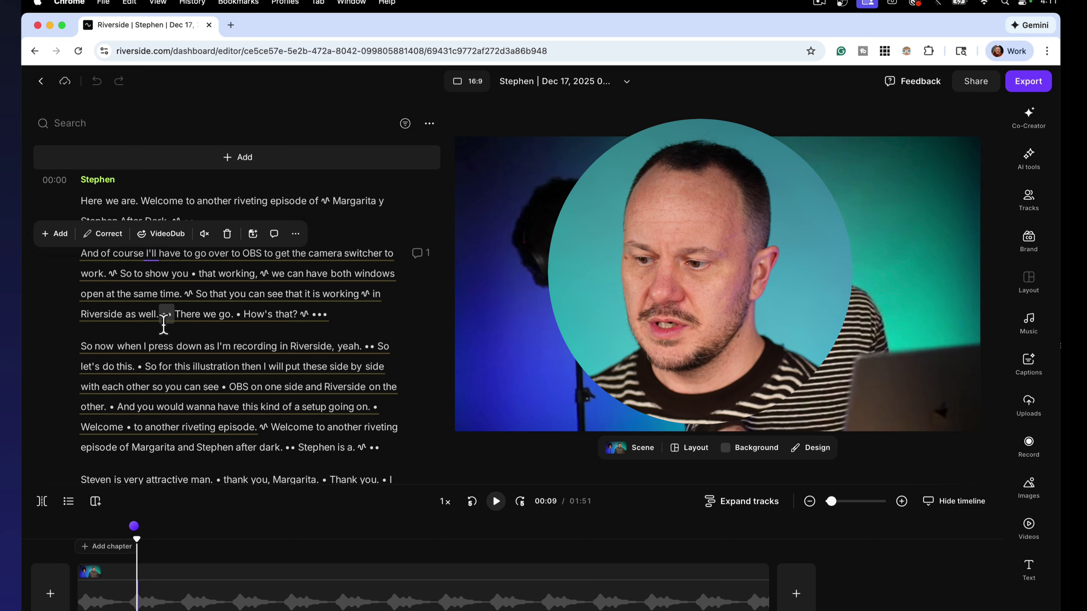
Step: Scroll the transcript, jump playback to 01:44, and bring up Riverside's AI editing tools
scroll(163, 324, "down", 4)
scroll(240, 300, "down", 3)
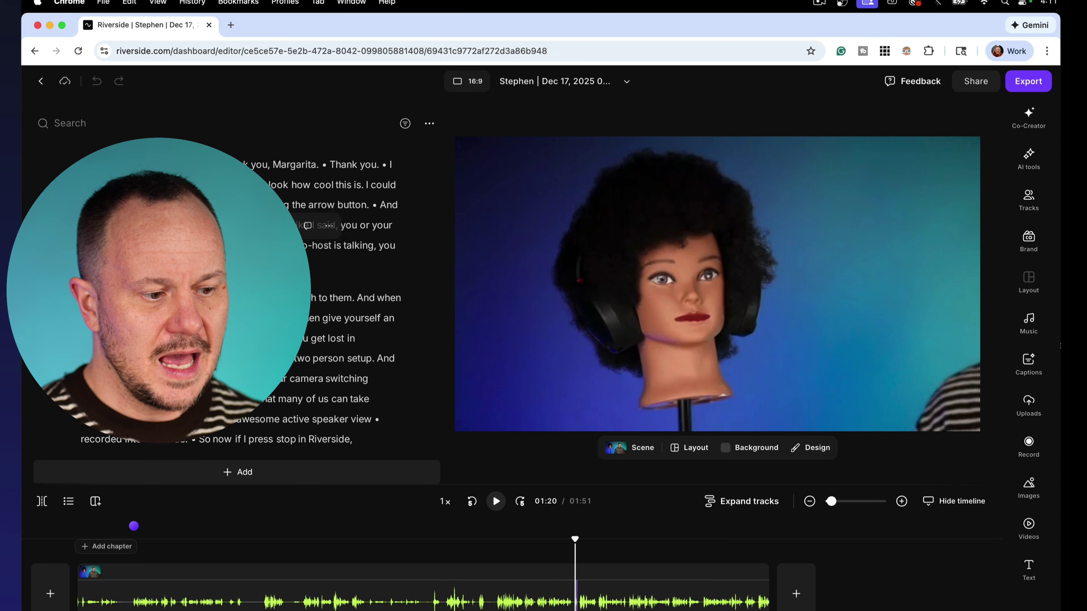
left_click(342, 399)
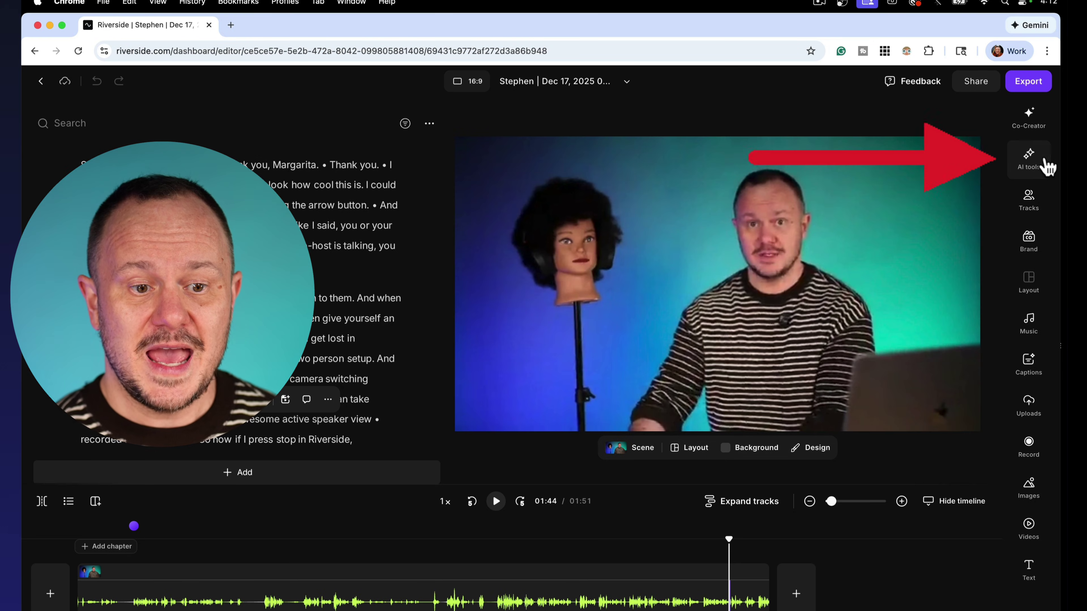
left_click(1046, 165)
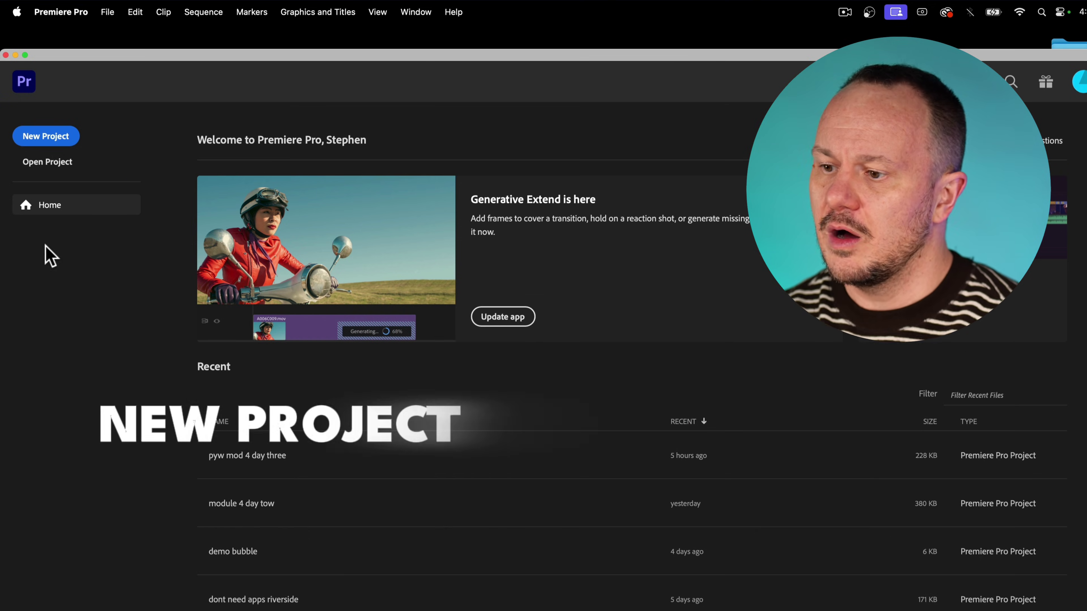
Step: Start a new Premiere project called Test Podcast and skip straight to the Edit workspace
left_click(51, 140)
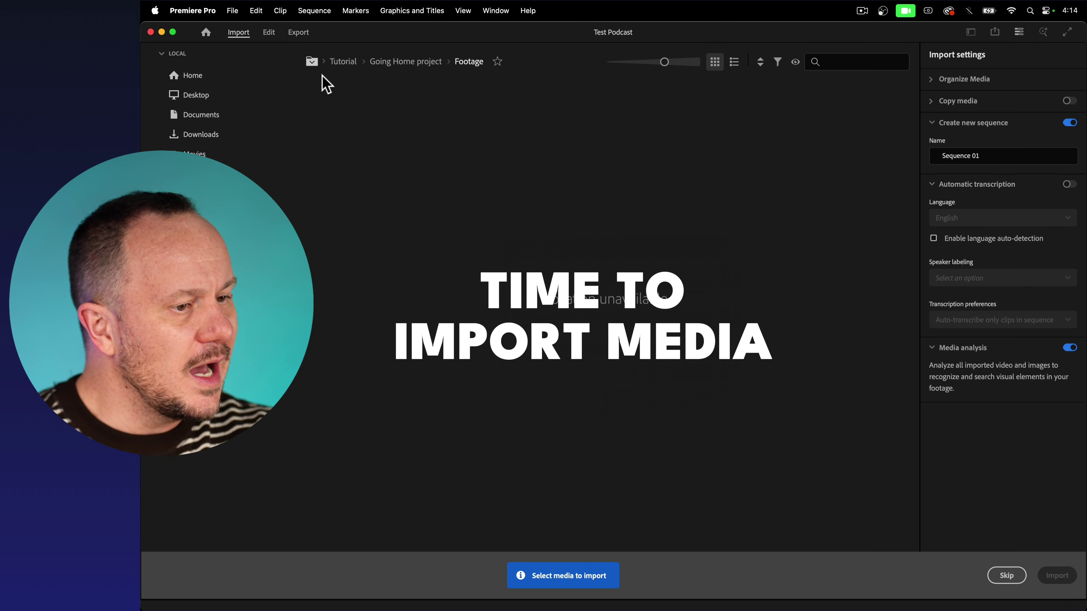
left_click(268, 32)
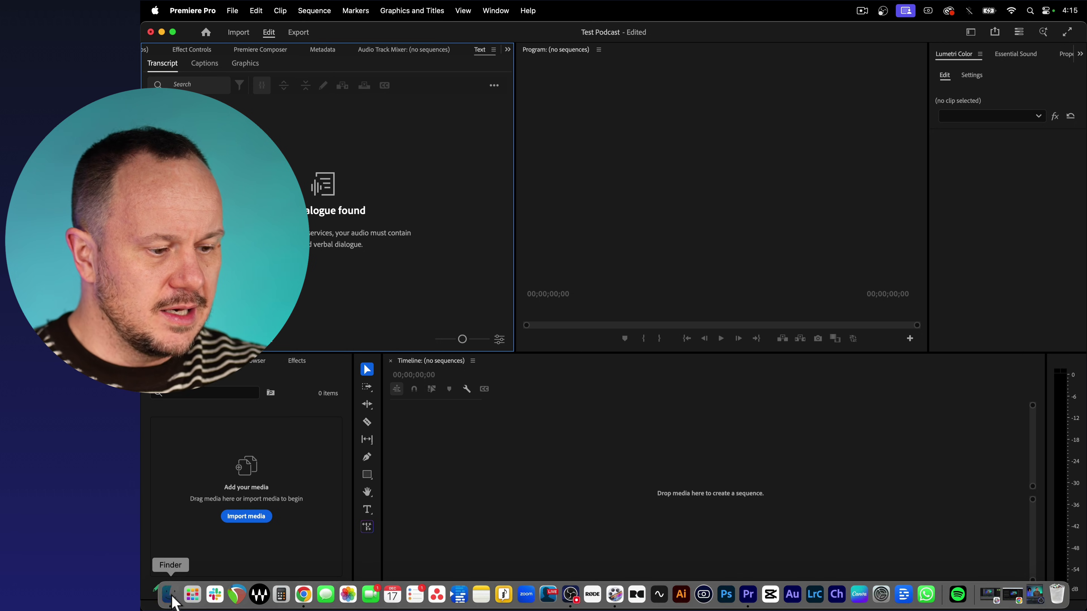
Step: Import Commentary - CAM A.MP4 from the Downloads folder into the Project panel
left_click(170, 595)
left_click(466, 247)
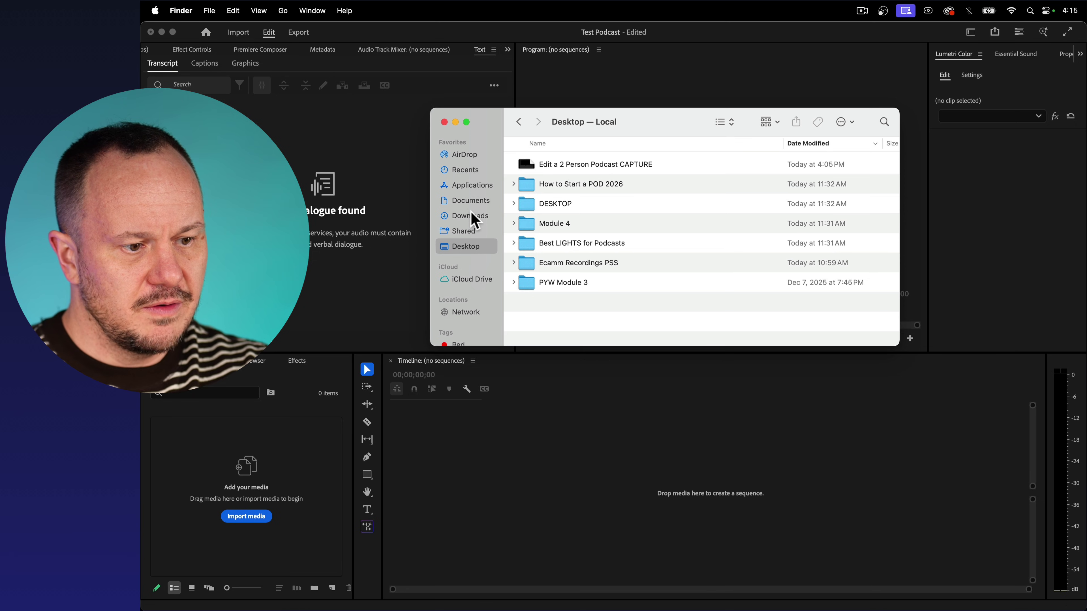
left_click(471, 217)
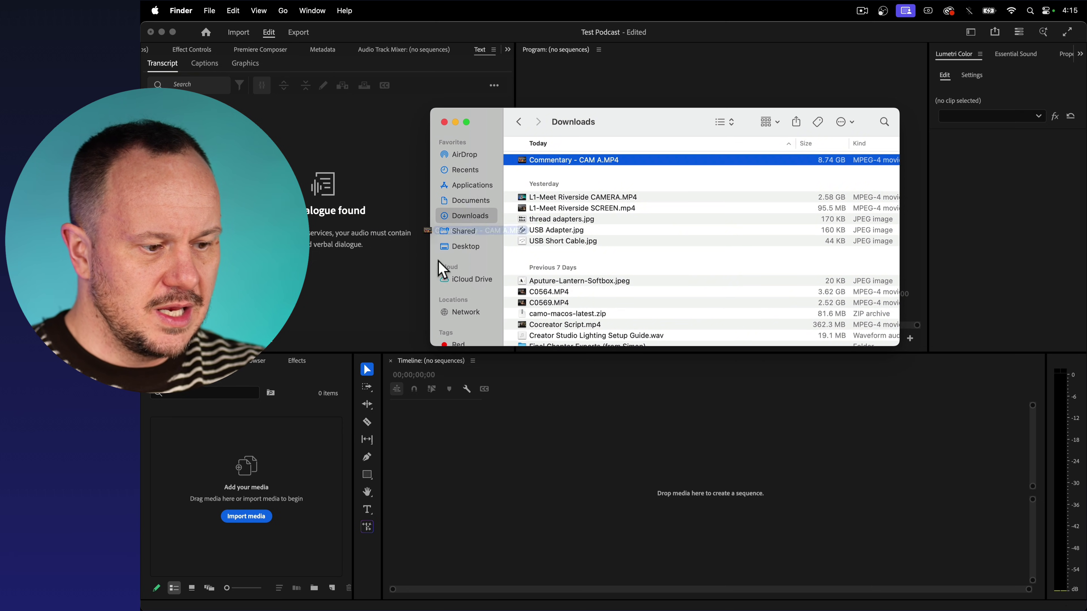
left_click_drag(253, 485, 255, 488)
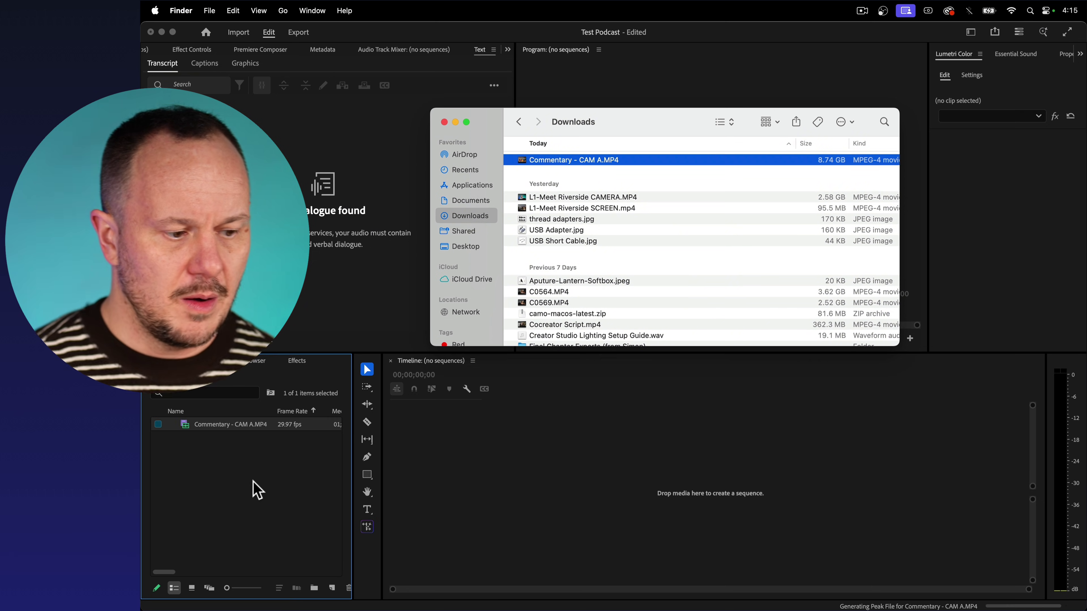
Step: Rename the imported clip to Podcasting
left_click(205, 424)
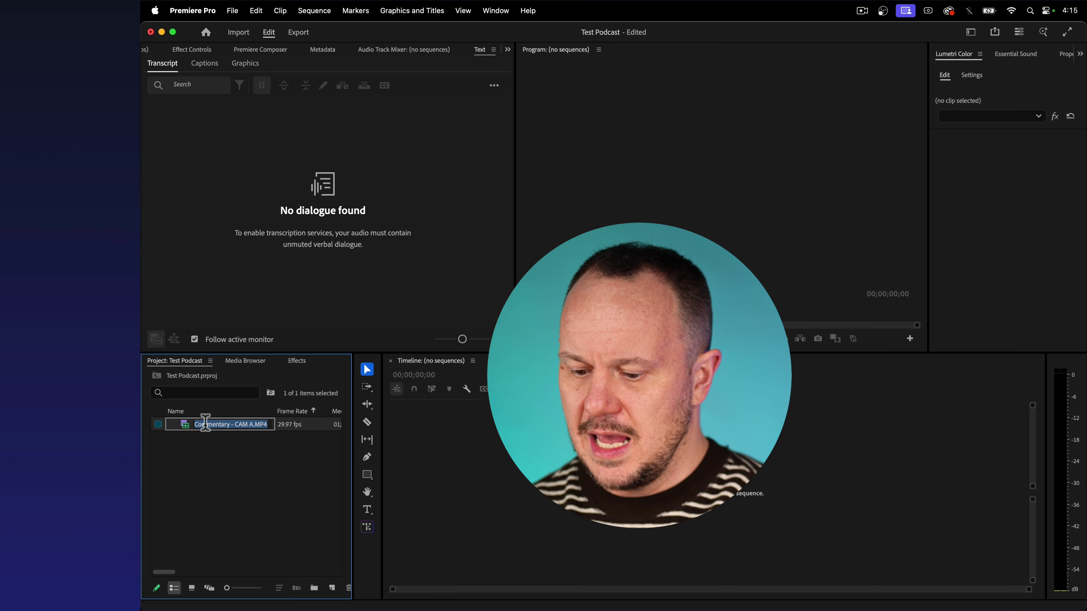
type("Podcasting")
key("Return")
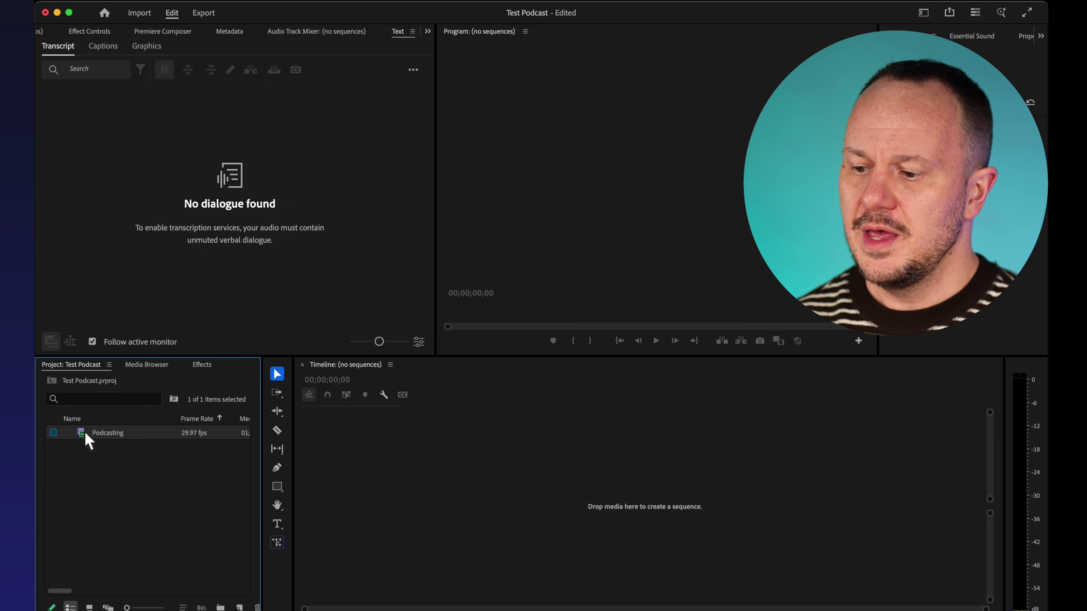
Step: Drop the Podcasting clip on the Timeline to make a sequence with video on V1, audio on A1
left_click_drag(85, 437, 448, 478)
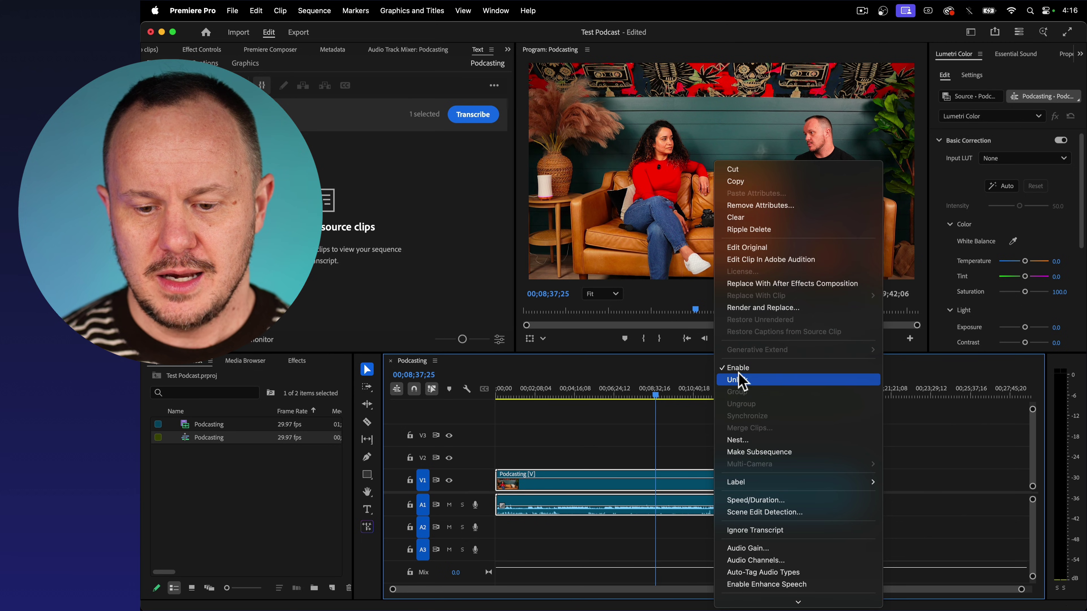
Step: Unlink the Podcasting video from its audio and stack video copies on V1, V2 and V3
left_click(737, 380)
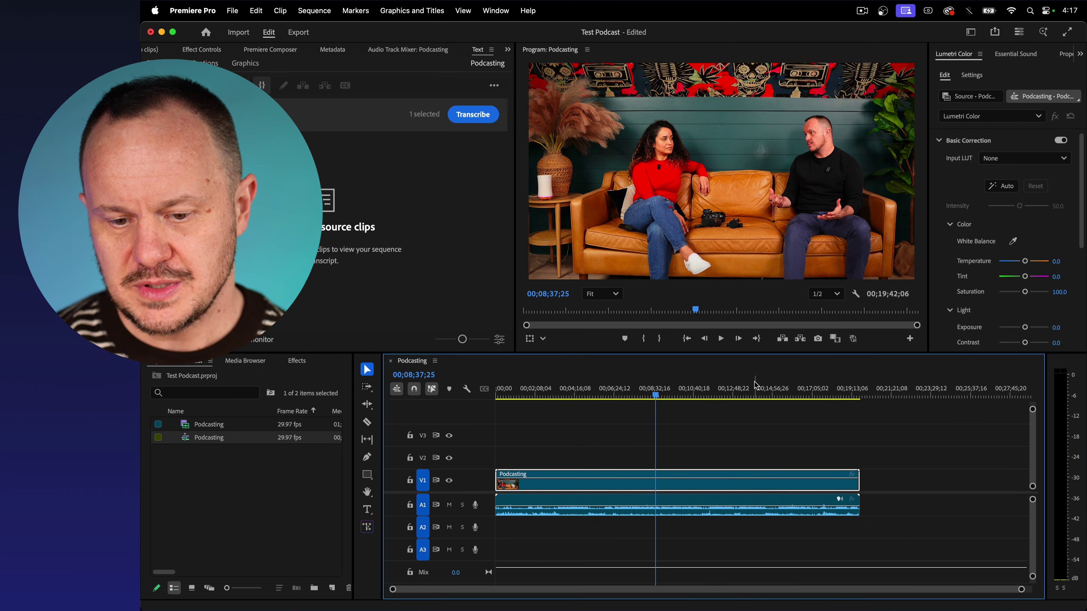
left_click_drag(801, 478, 747, 480)
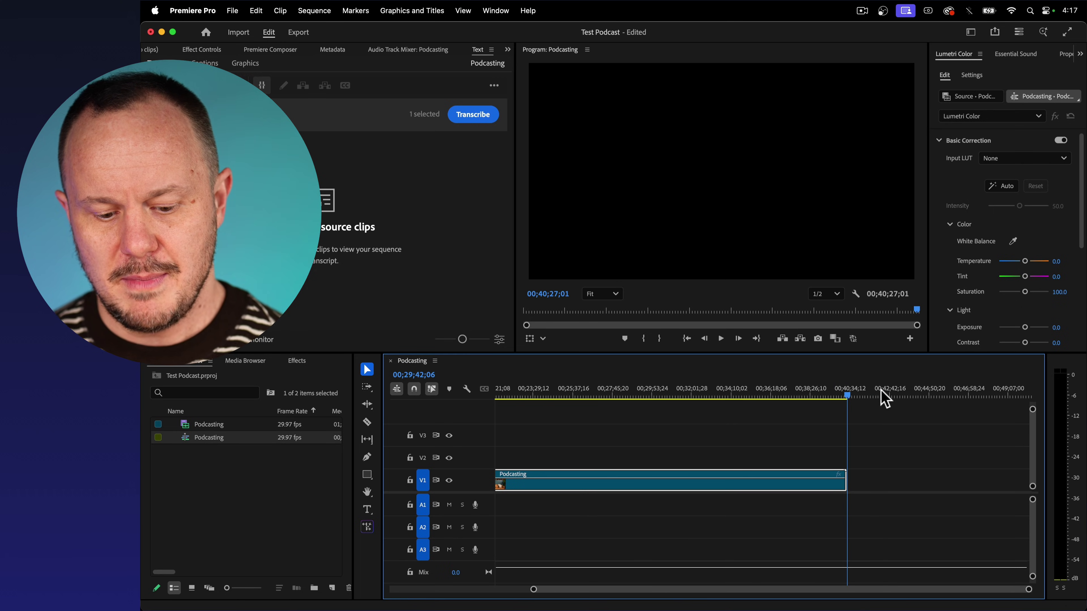
key("super+v")
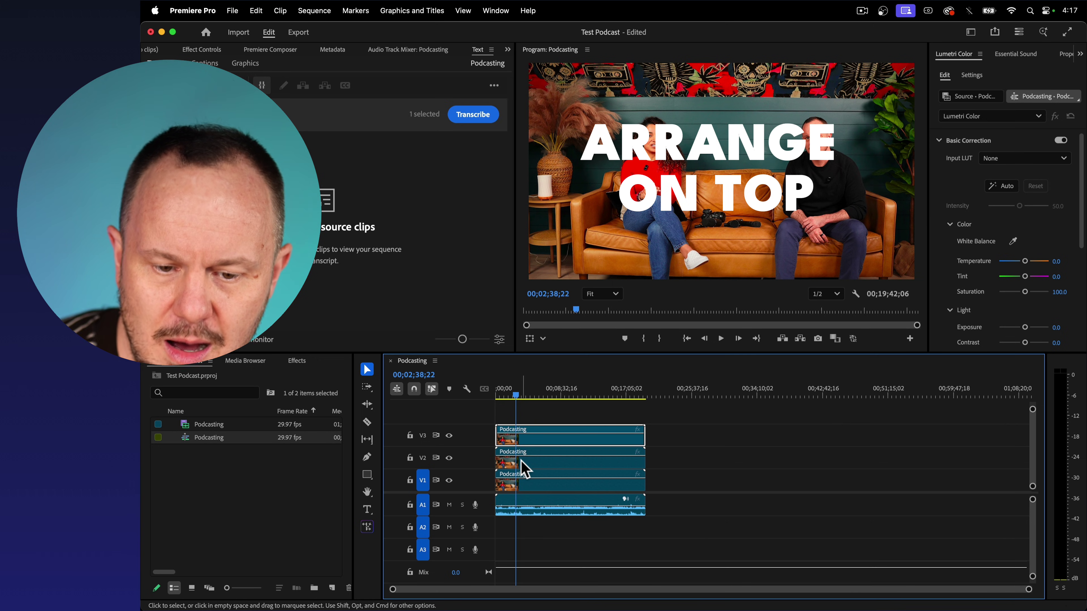
Step: Reframe the V3 clip on the woman at scale 174.7, position 2705.5, 1129.1
left_click(565, 218)
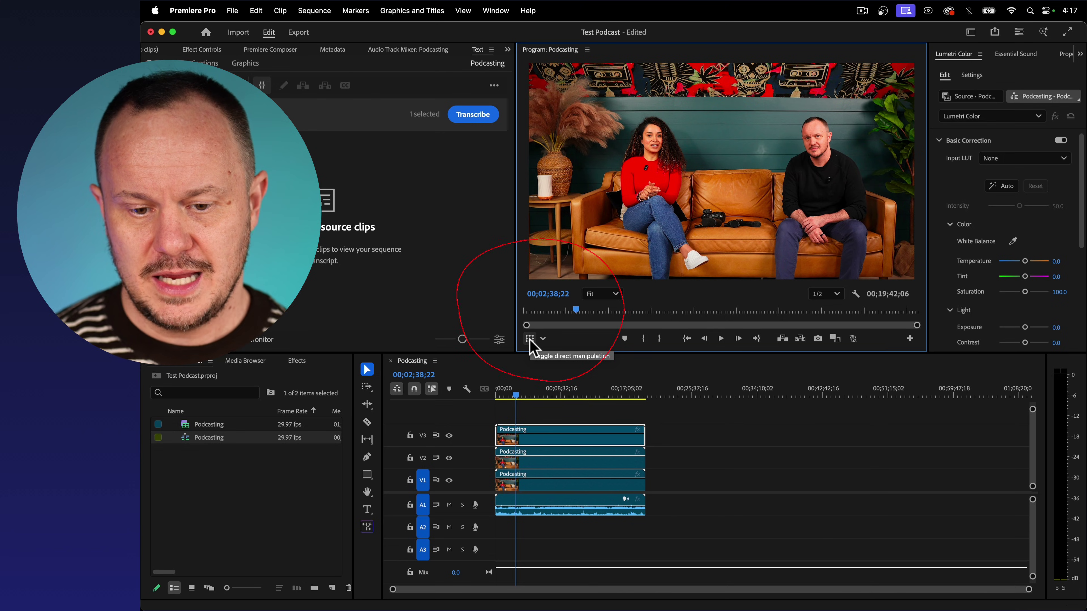
left_click(529, 340)
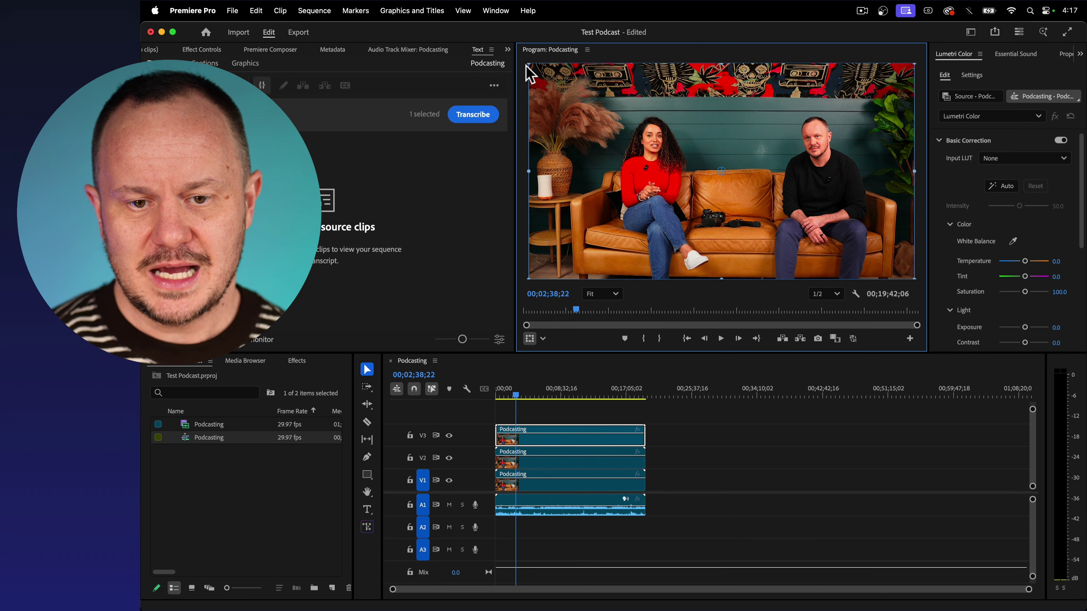
left_click_drag(530, 62, 223, 4)
left_click_drag(565, 210, 648, 120)
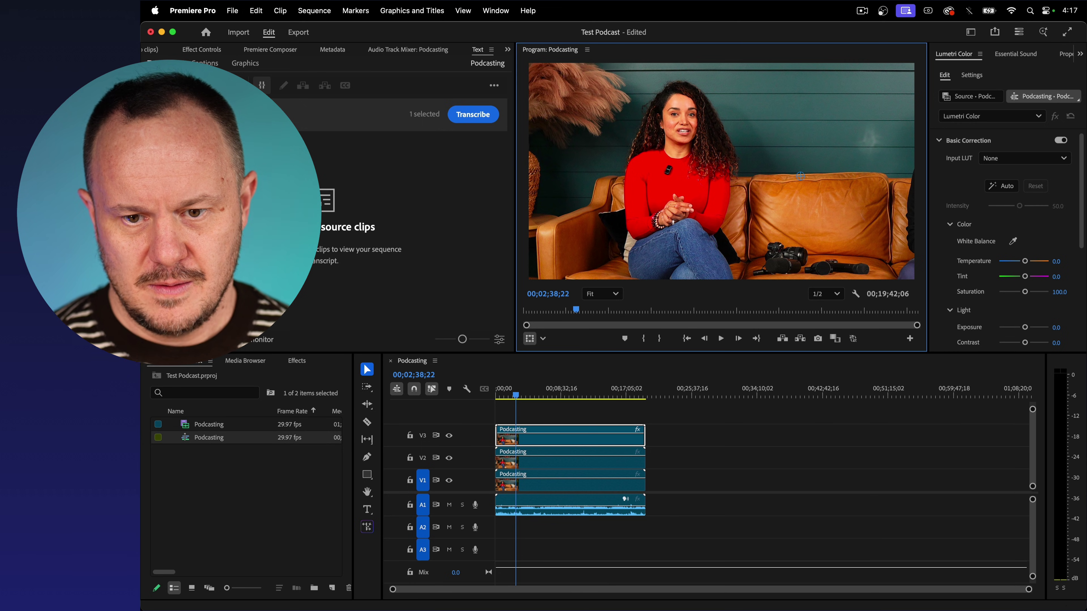
left_click(213, 50)
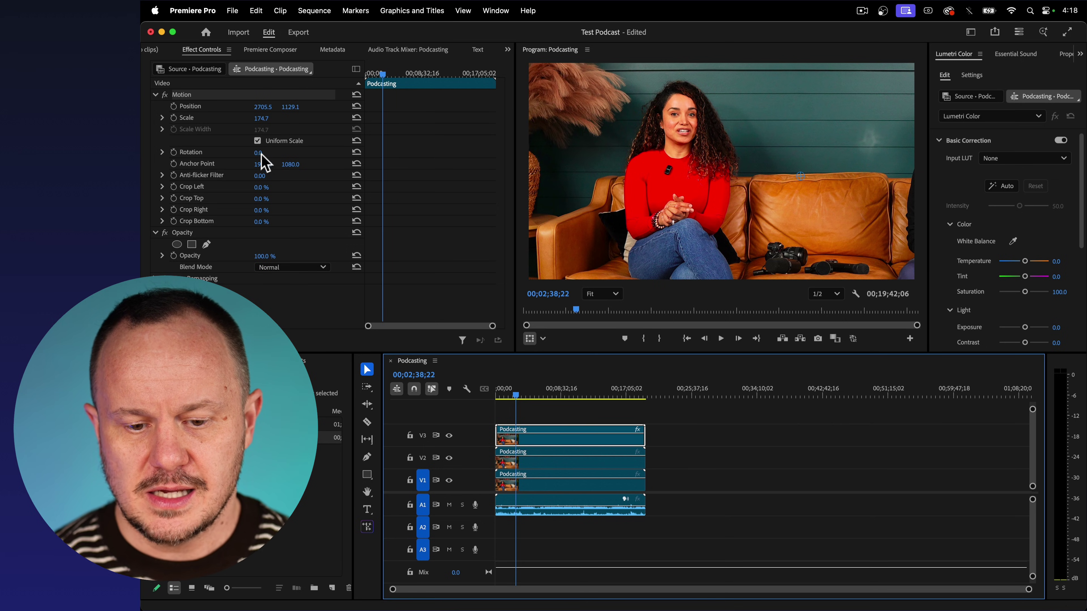
Step: Set the V3 clip to scale 223.7 and position 3064.5, 1361.1, checking a later frame
left_click(264, 118)
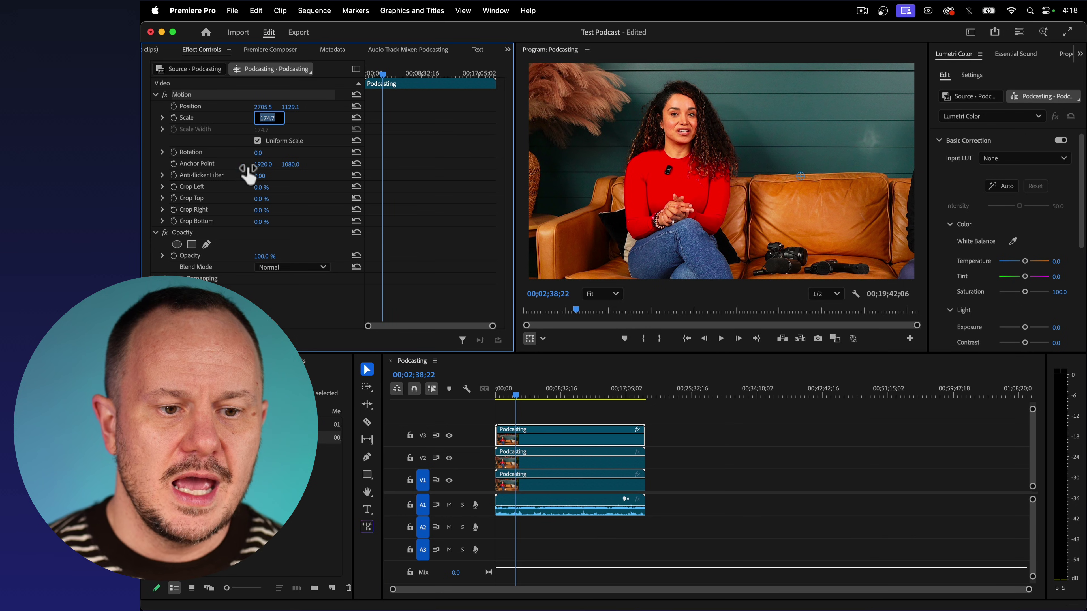
left_click(311, 133)
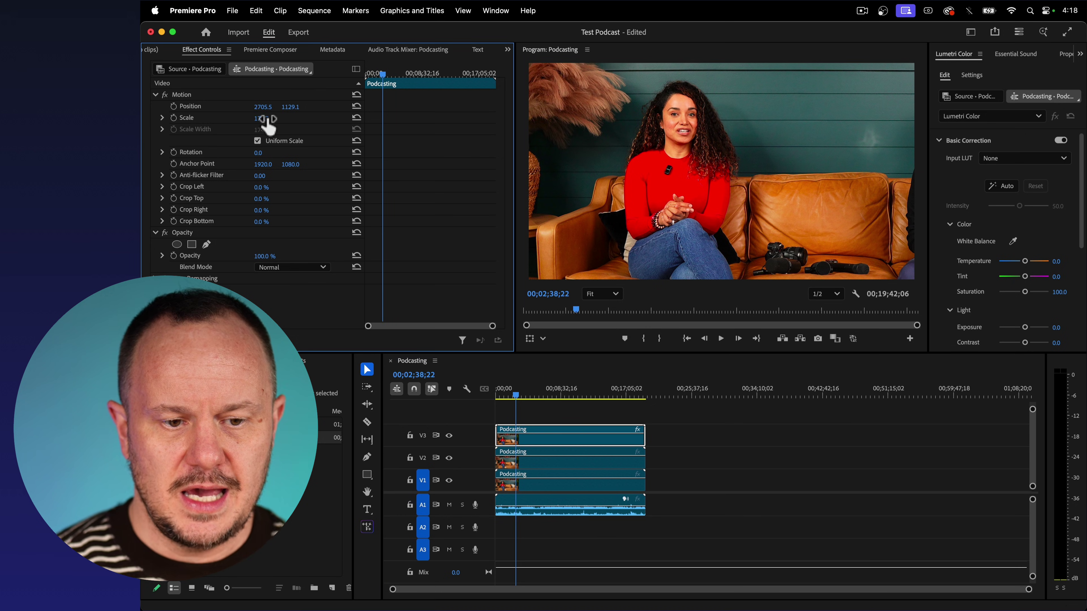
left_click_drag(271, 119, 311, 107)
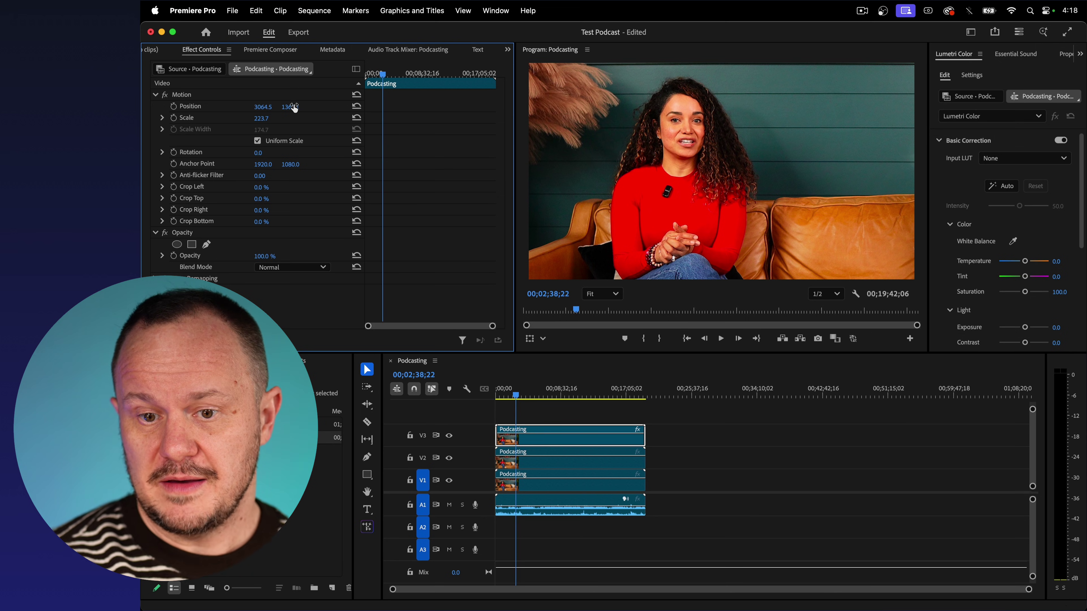
mouse_move(529, 391)
left_mouse_down()
mouse_move(558, 395)
mouse_move(522, 396)
left_mouse_up()
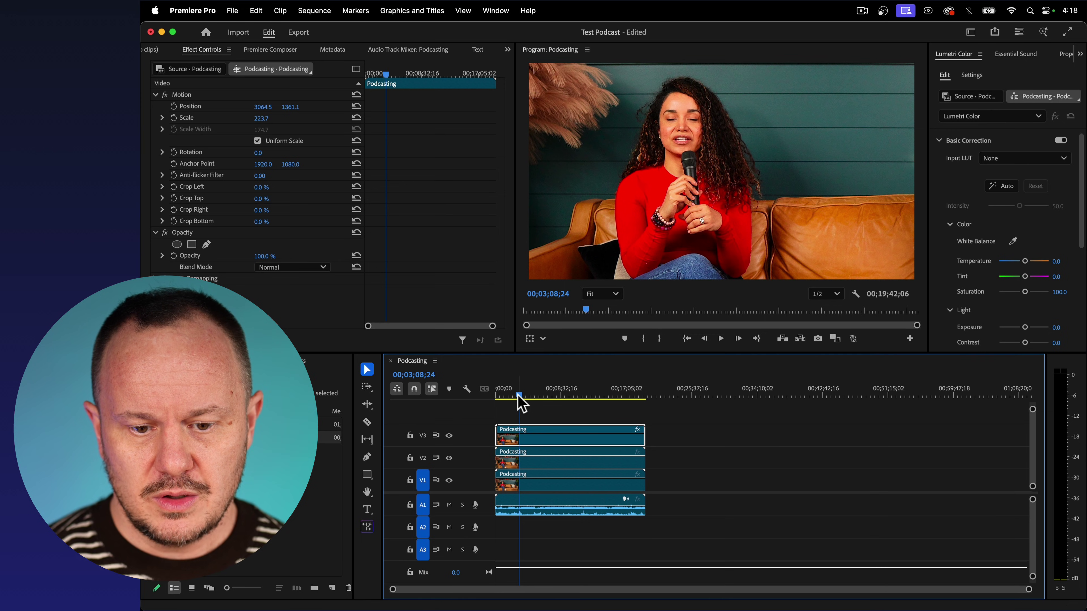
Step: Hide V3 and set the V2 clip to scale 223, position 146, 1314 framing the man
left_click(449, 436)
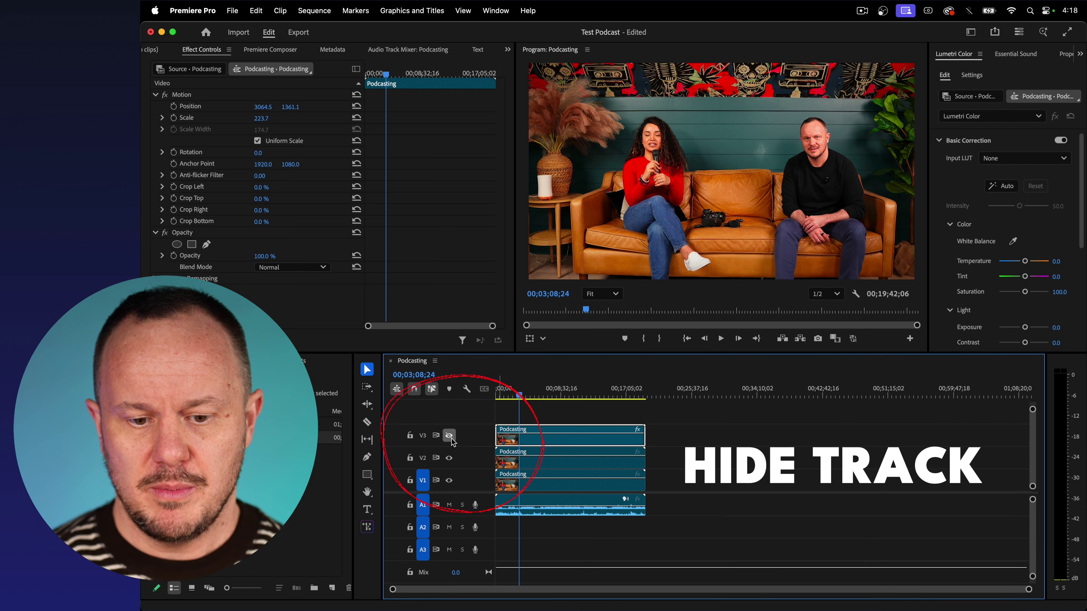
left_click(582, 468)
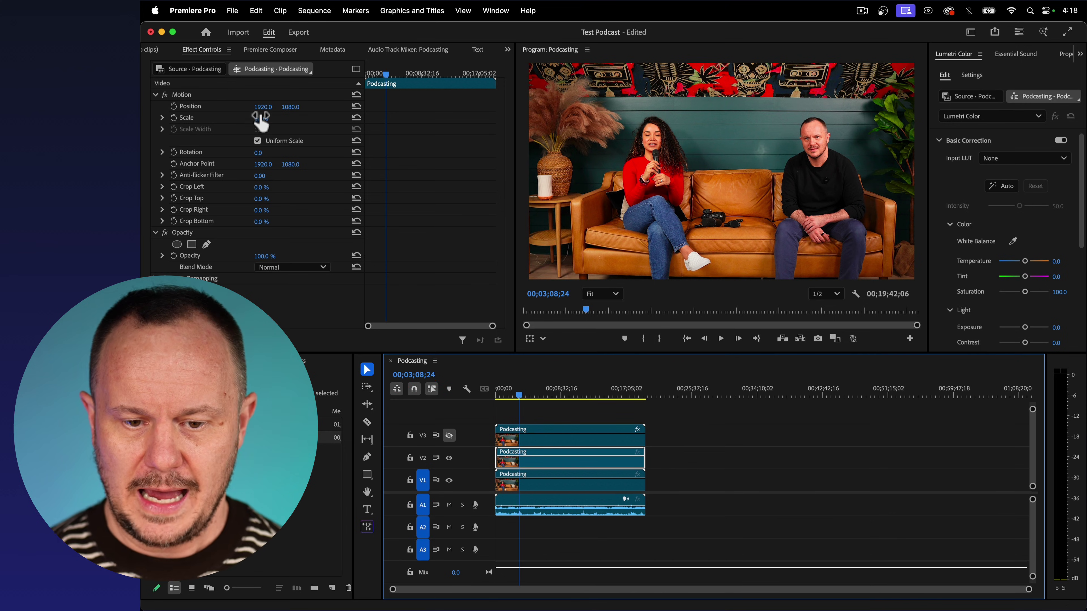
left_click(576, 442)
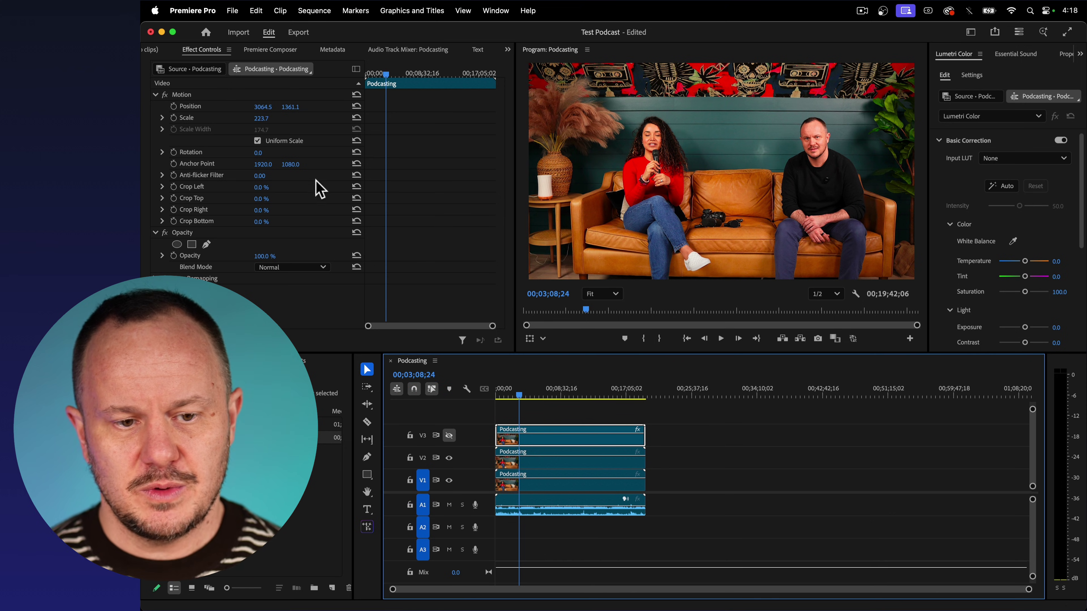
left_click(575, 465)
left_click(268, 118)
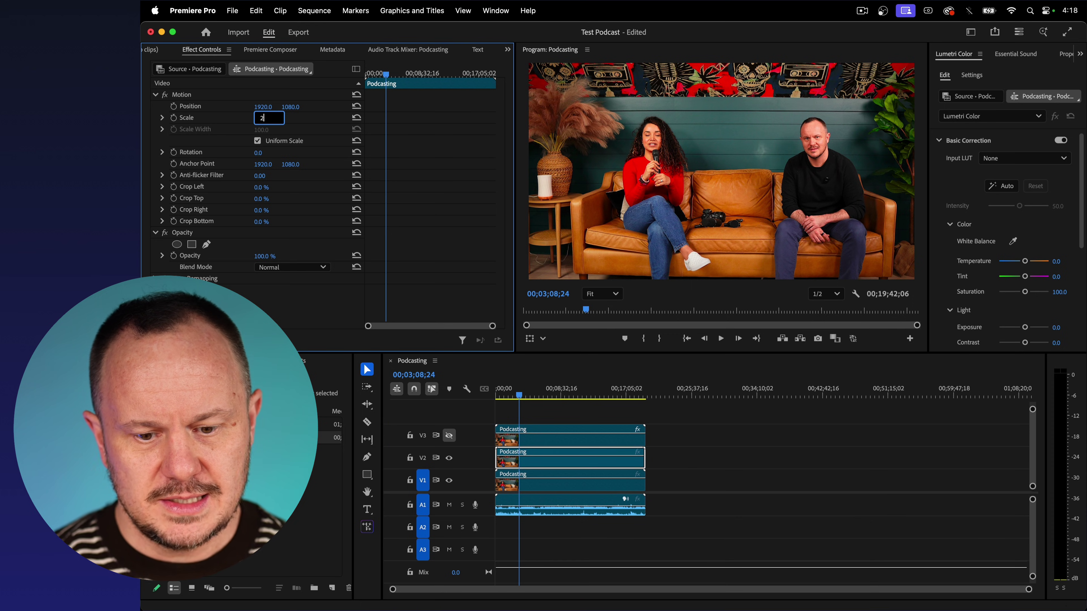
key("Return")
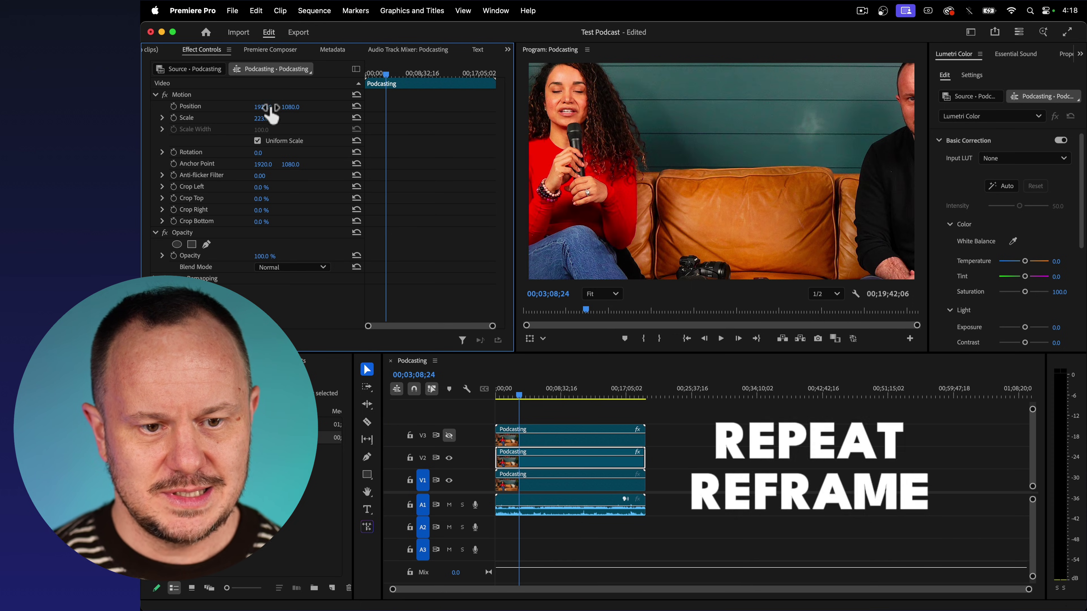
left_click_drag(263, 107, 300, 107)
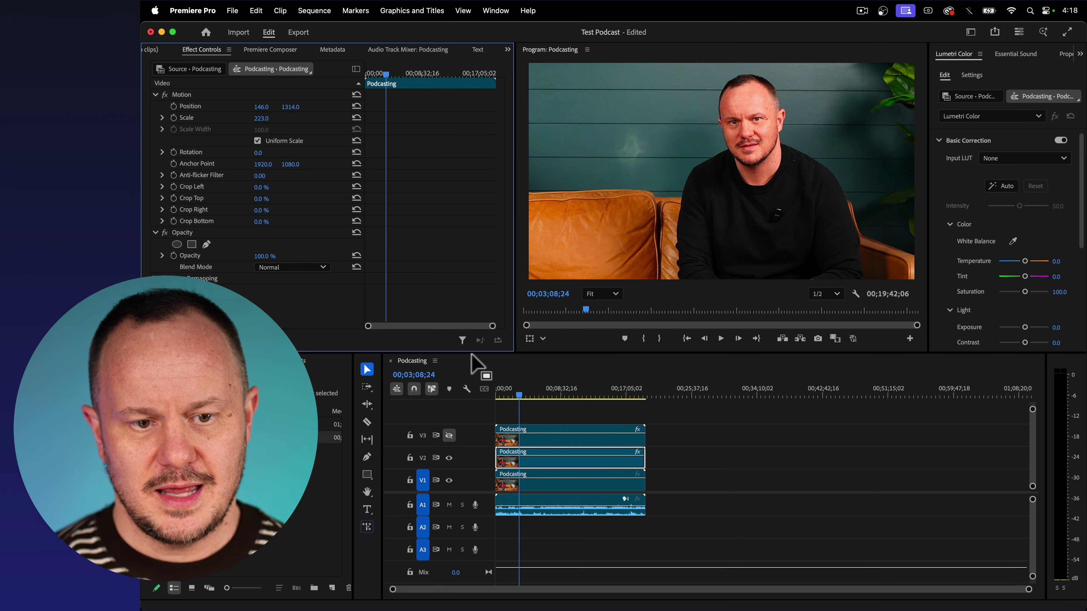
Step: Check the wide shot, turn V2 and V3 outputs back on, and deselect the clips
left_click(450, 458)
left_click(449, 459)
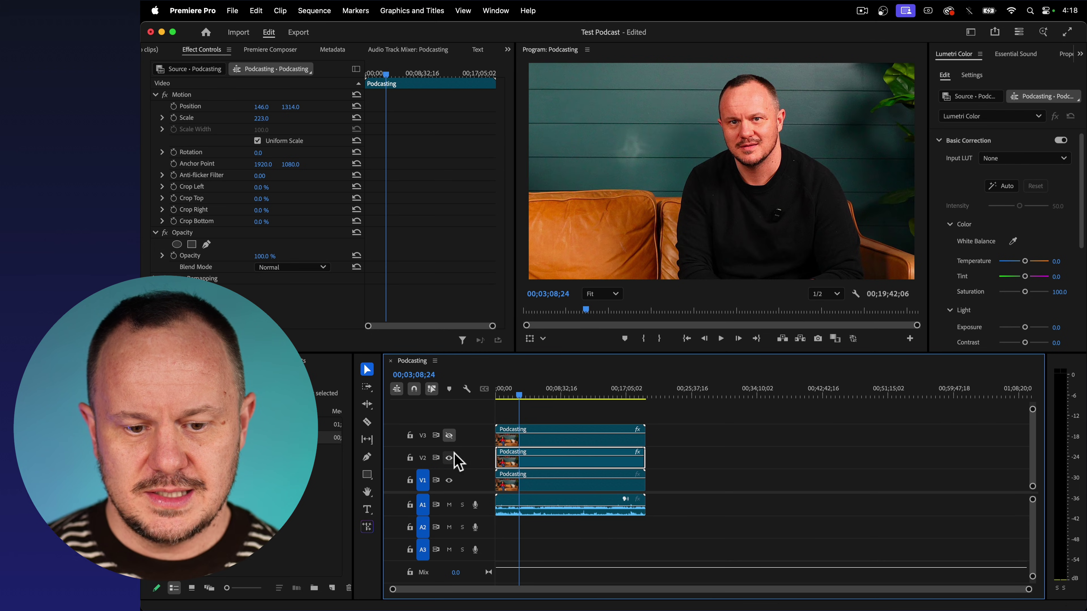
left_click(450, 436)
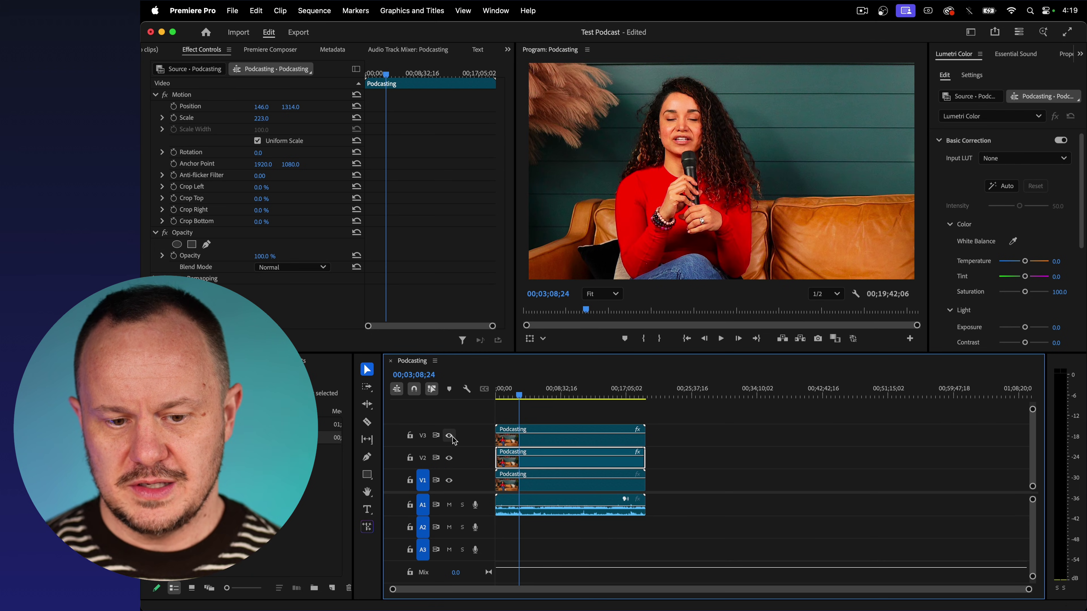
left_click(745, 460)
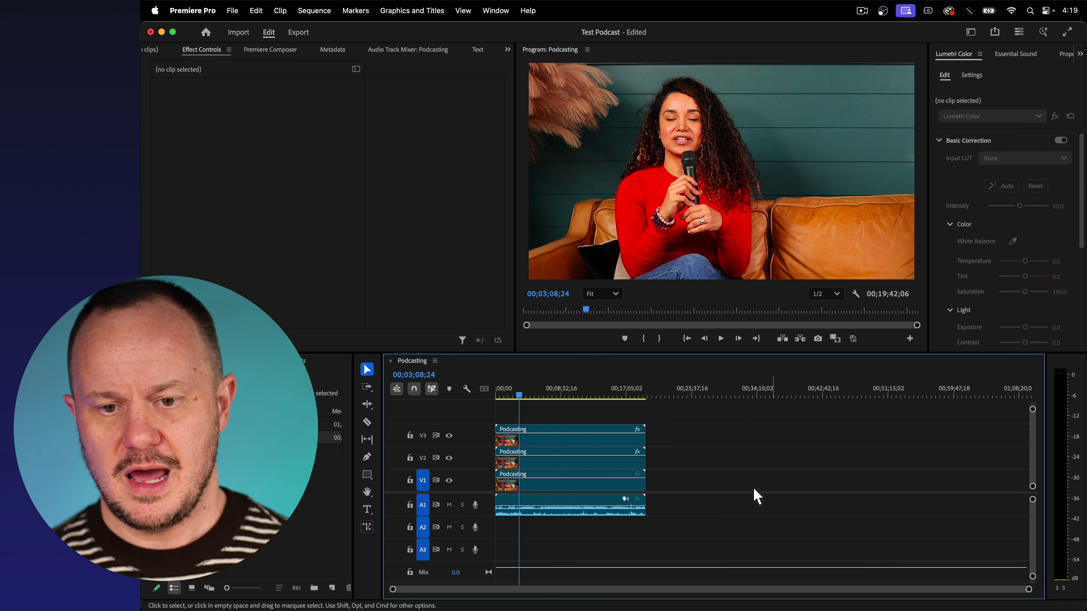
Step: Select the three stacked video clips and nest them into a sequence named Mulitcam
left_click_drag(708, 431, 594, 485)
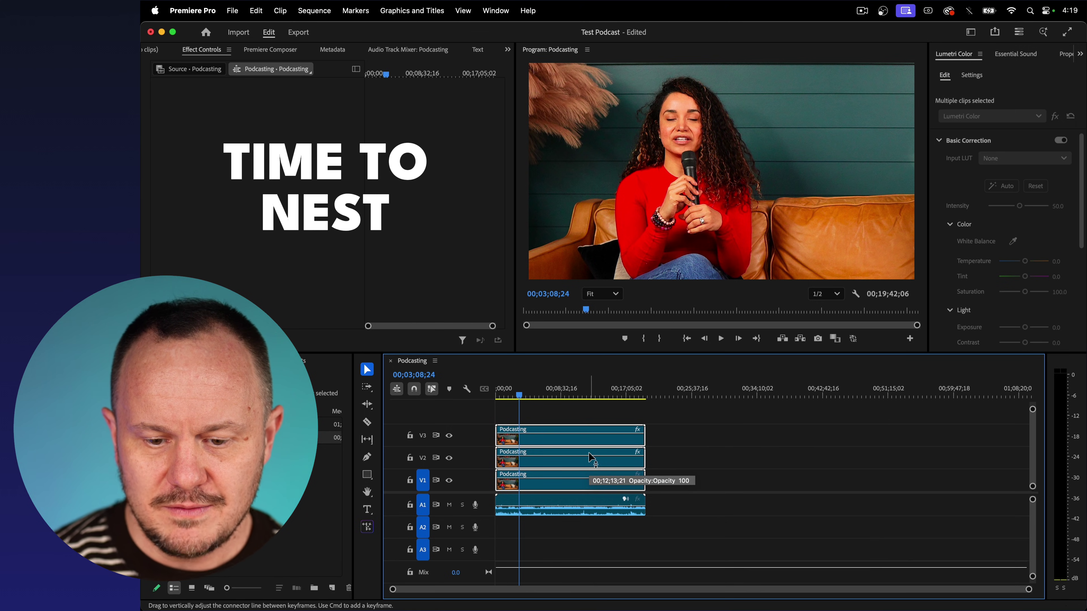
right_click(596, 447)
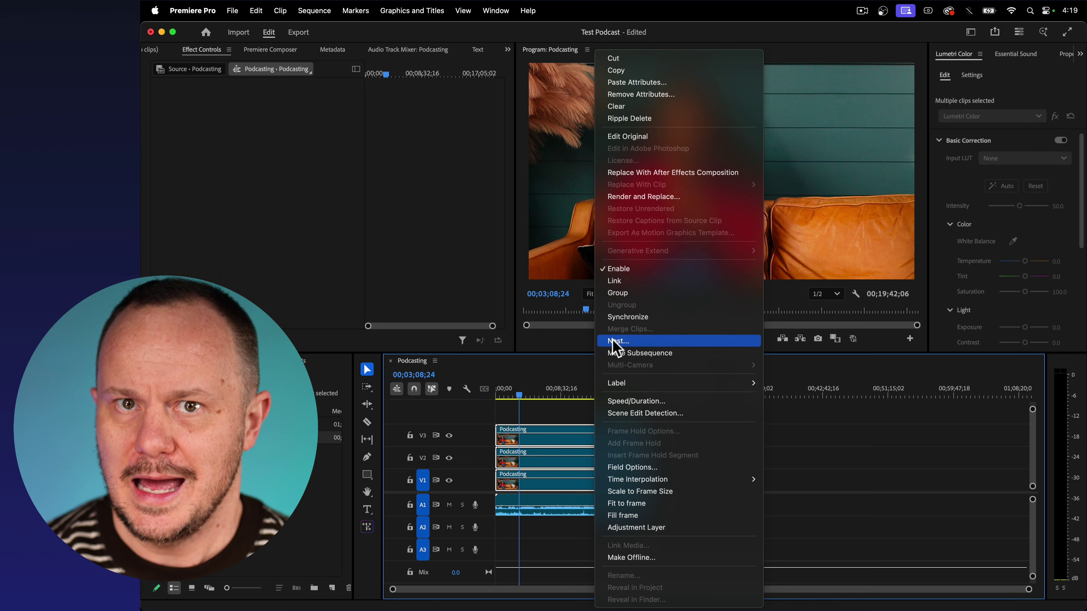
left_click(648, 343)
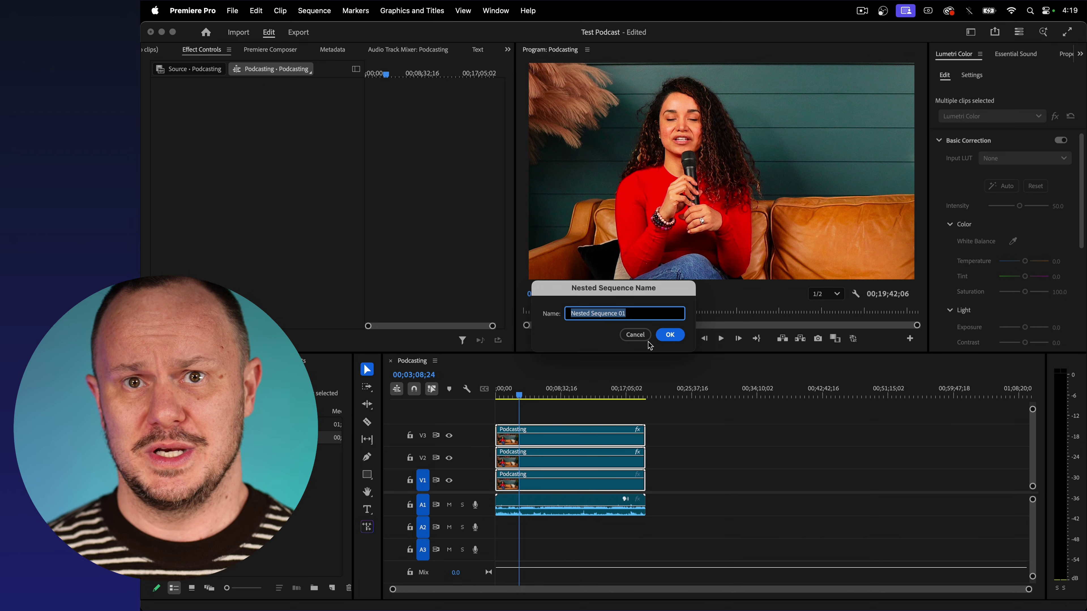
type("Mulitcam")
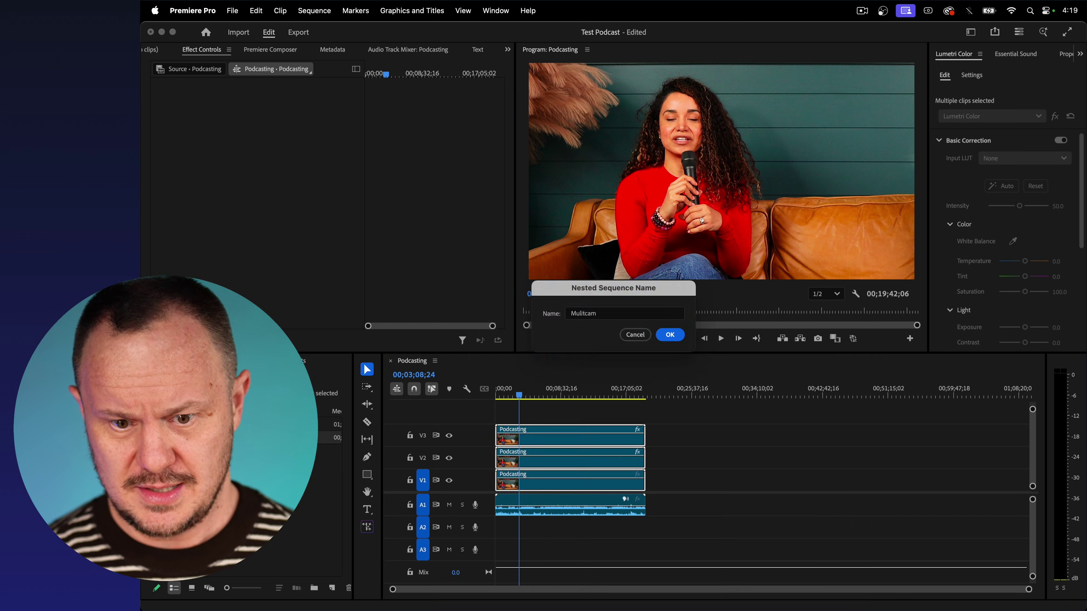
key("Return")
left_click(614, 488)
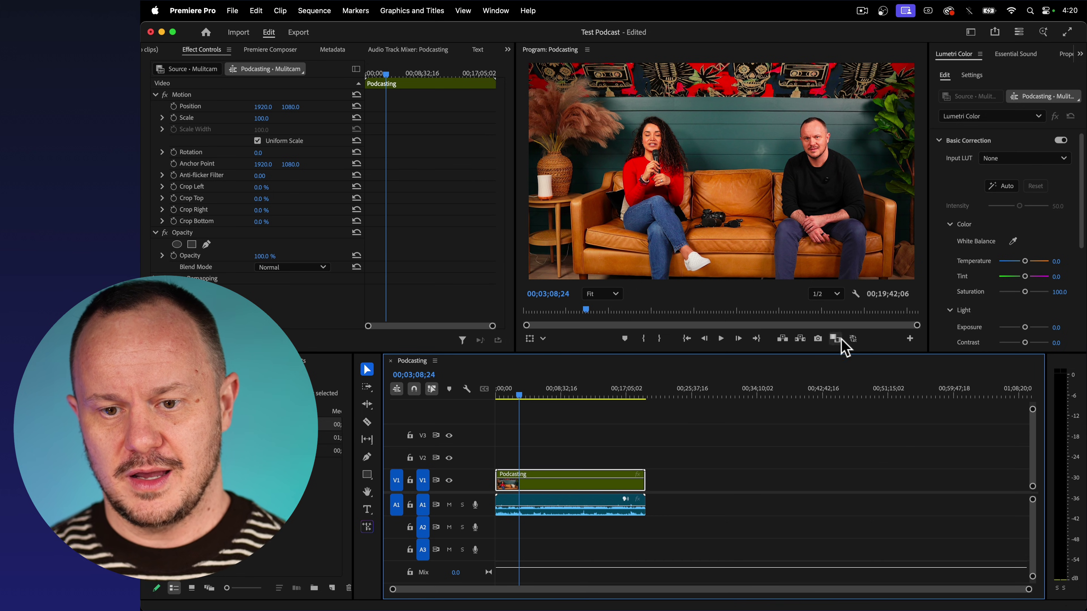
left_click(854, 295)
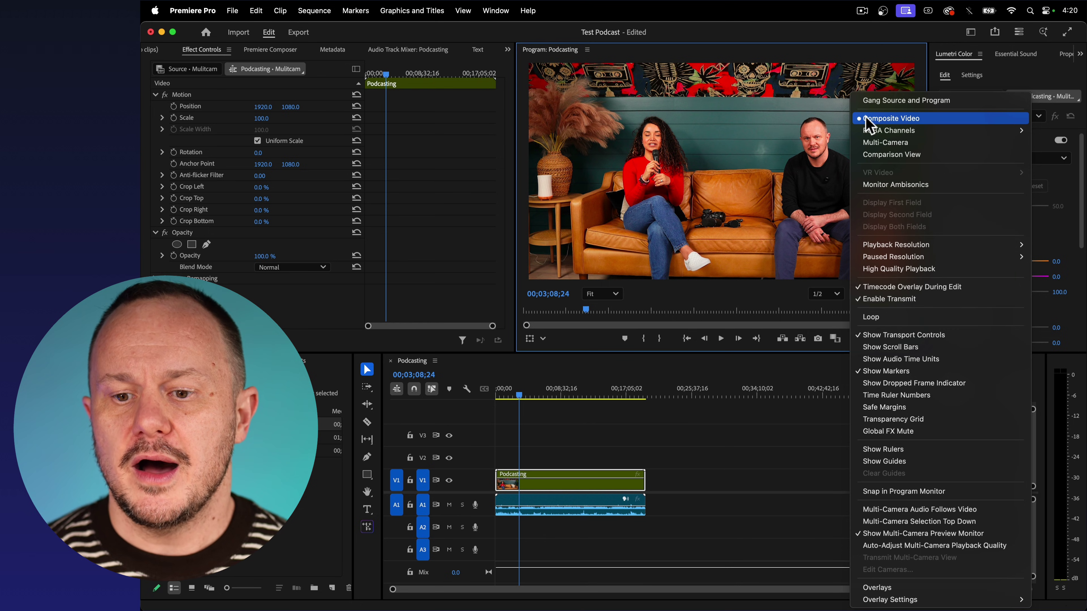
left_click(874, 144)
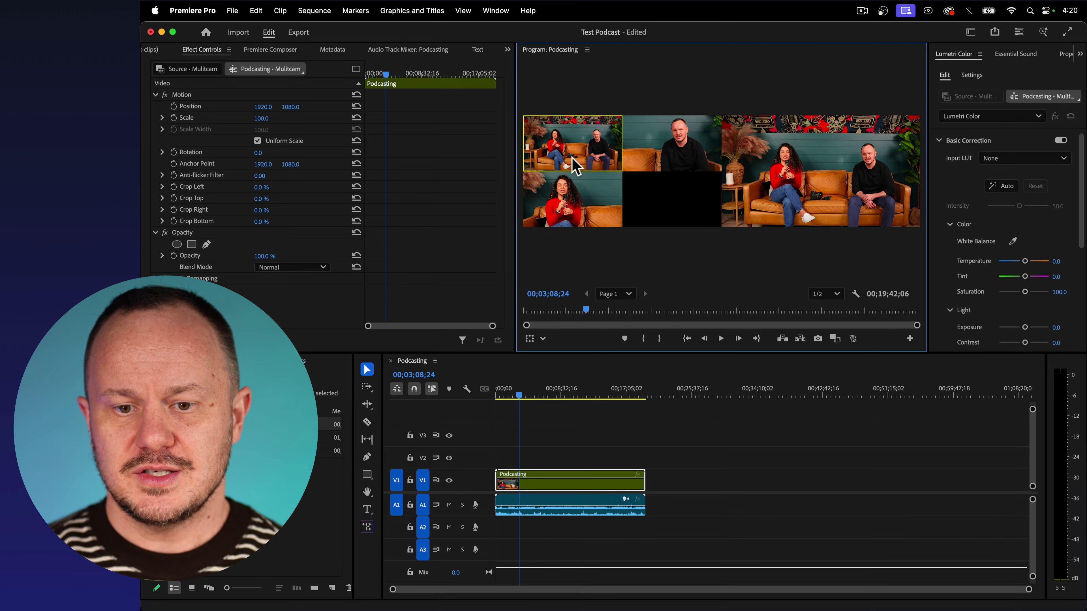
left_click(669, 161)
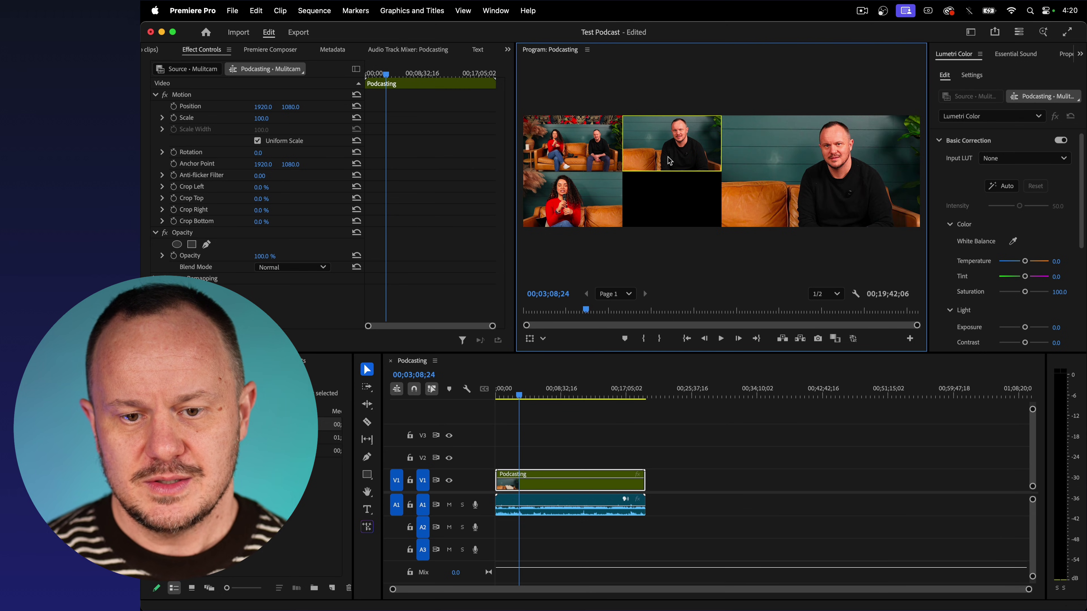
left_click(595, 208)
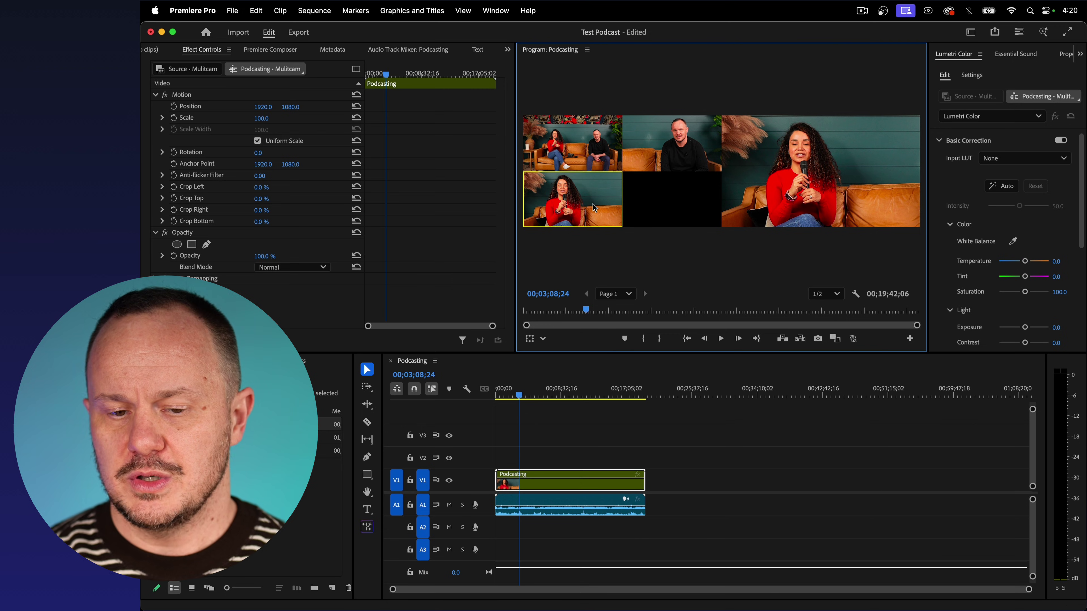
left_click(598, 146)
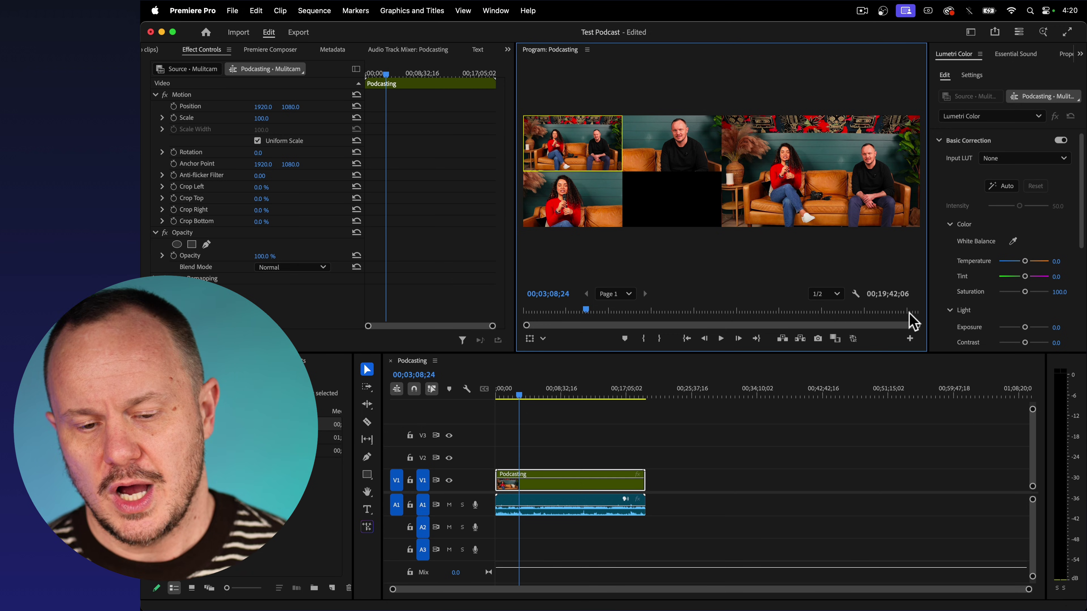
left_click(856, 294)
left_click(906, 125)
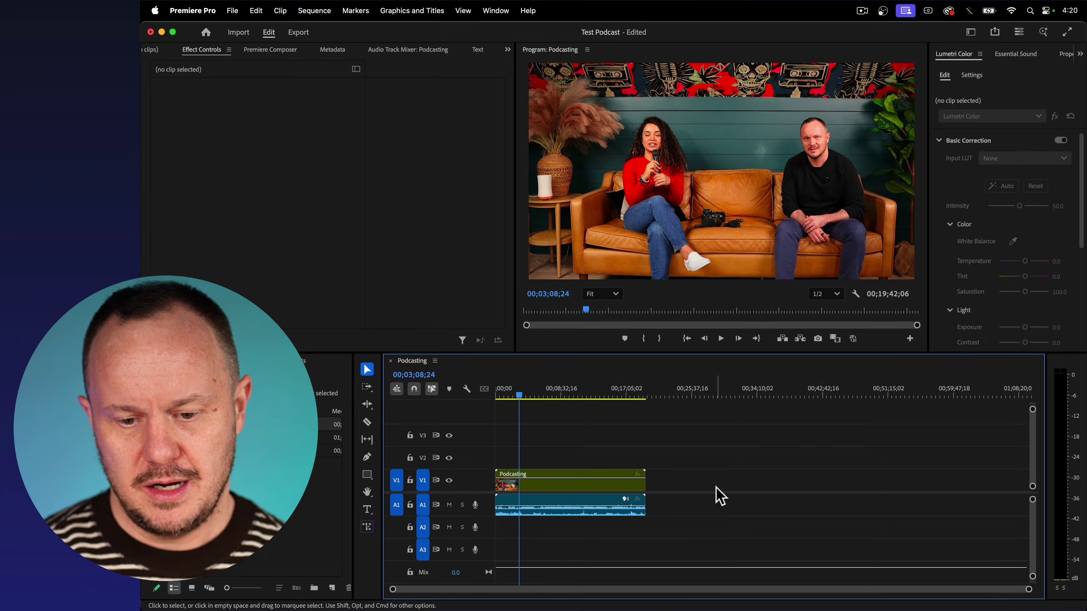
Step: Link the Podcasting multicam video on V1 with its A1 audio, then move the playhead to 00;04;26;01
left_click_drag(721, 496, 614, 479)
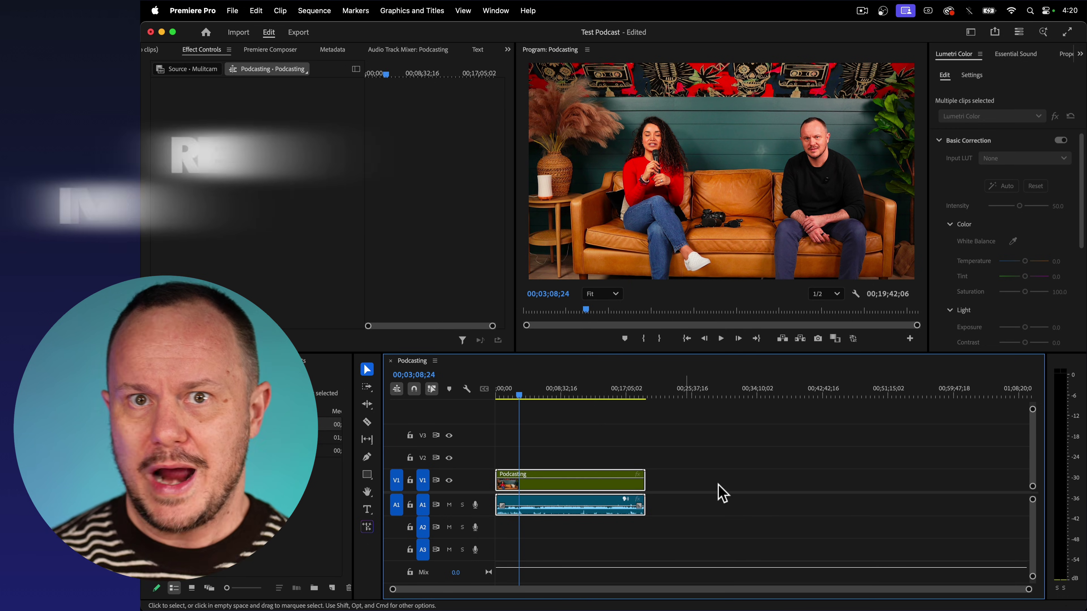
left_click(753, 492)
left_click_drag(656, 529, 690, 550)
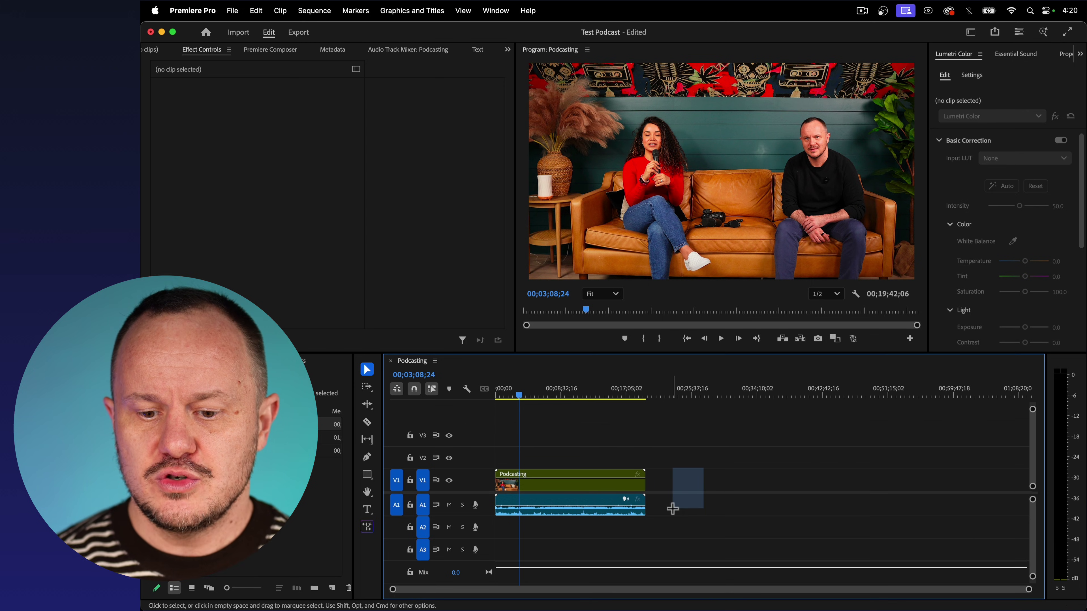
left_click_drag(673, 509, 561, 518)
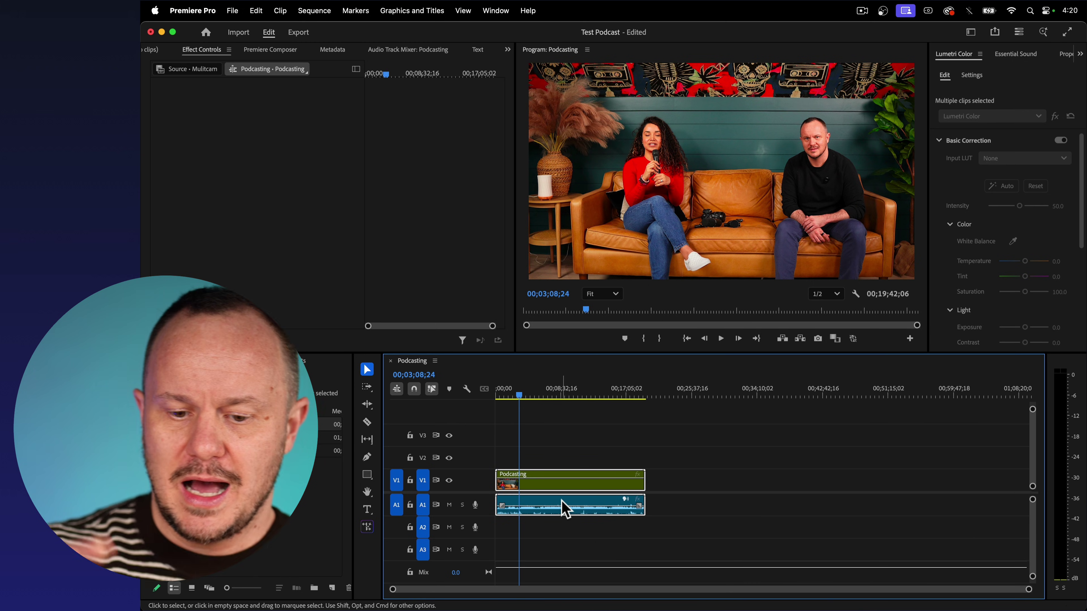
right_click(564, 509)
scroll(599, 518, "down", 5)
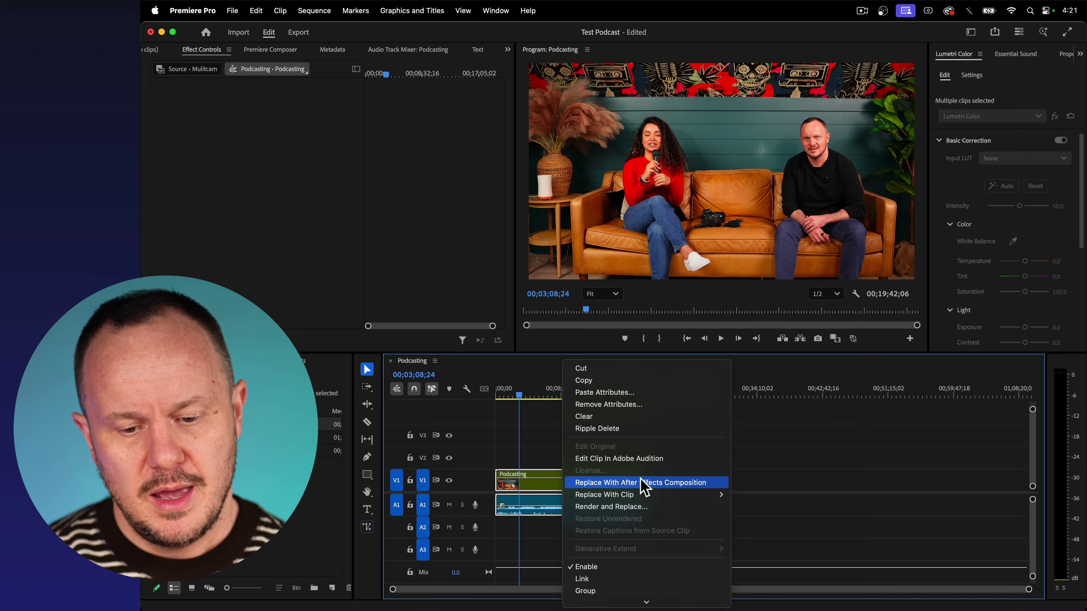
scroll(644, 488, "down", 6)
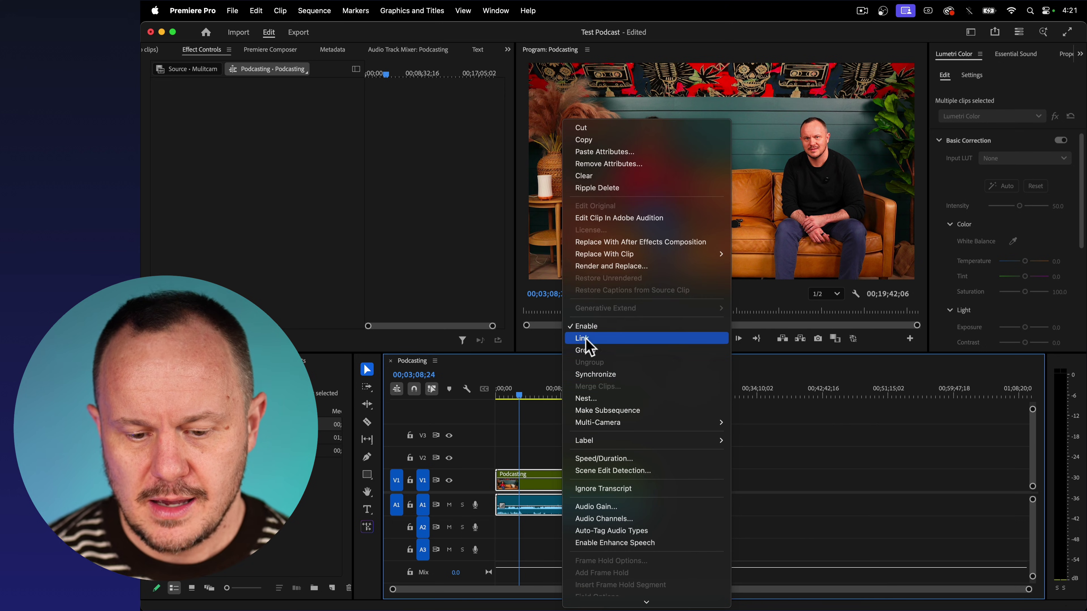
left_click(586, 339)
left_click(531, 394)
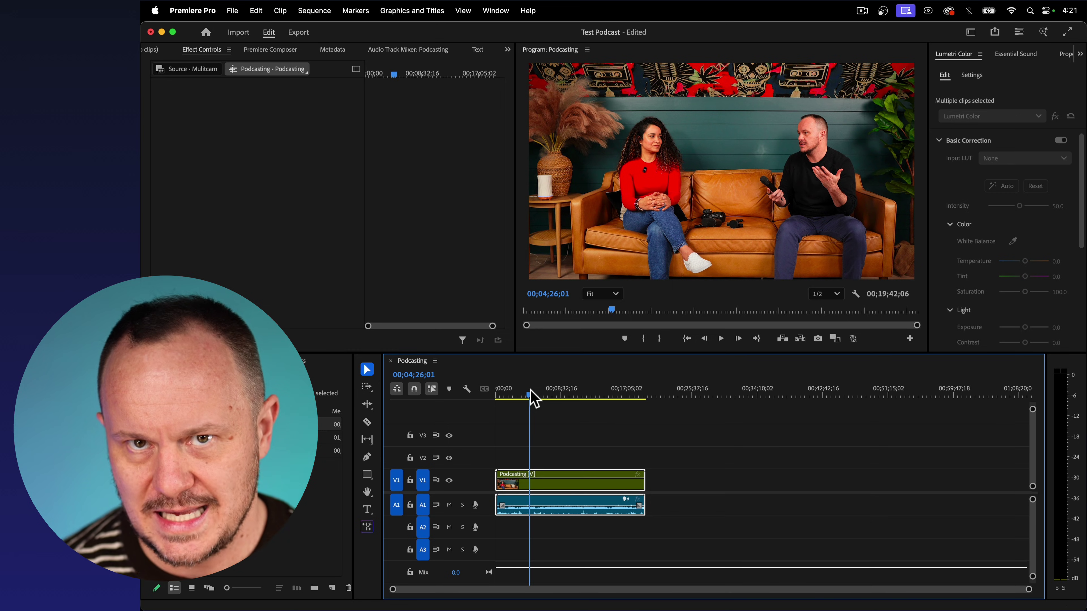
Step: Zoom into the timeline and deselect the Podcasting clips
scroll(530, 398, "up", 5)
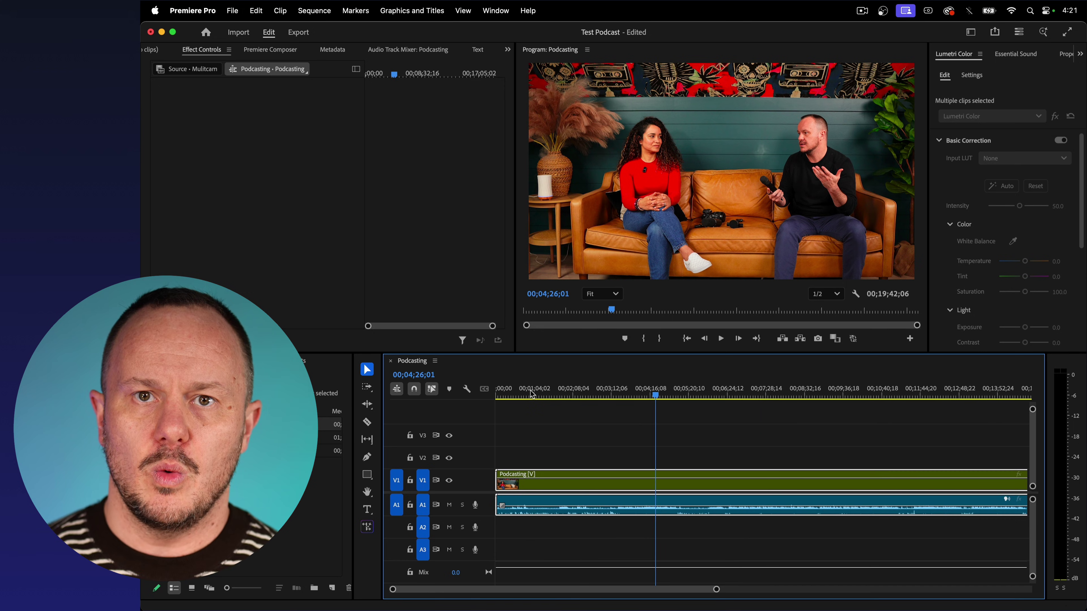
scroll(532, 394, "up", 2)
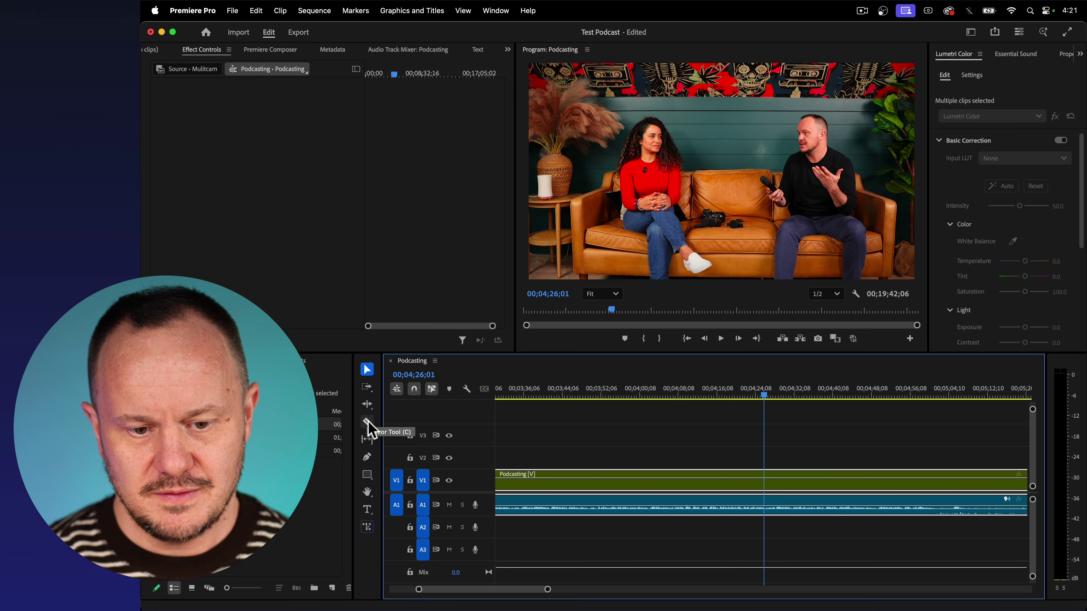
left_click(616, 449)
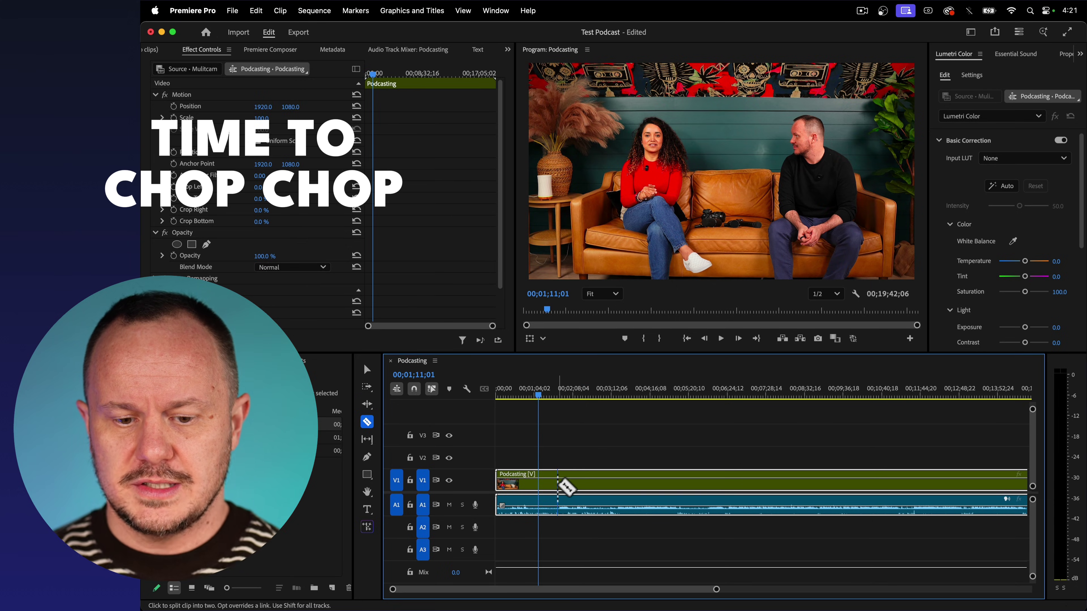
Step: Split the Podcasting clip at several points and ripple-delete the short piece to close the gap
left_click(557, 479)
left_click_drag(646, 396, 718, 393)
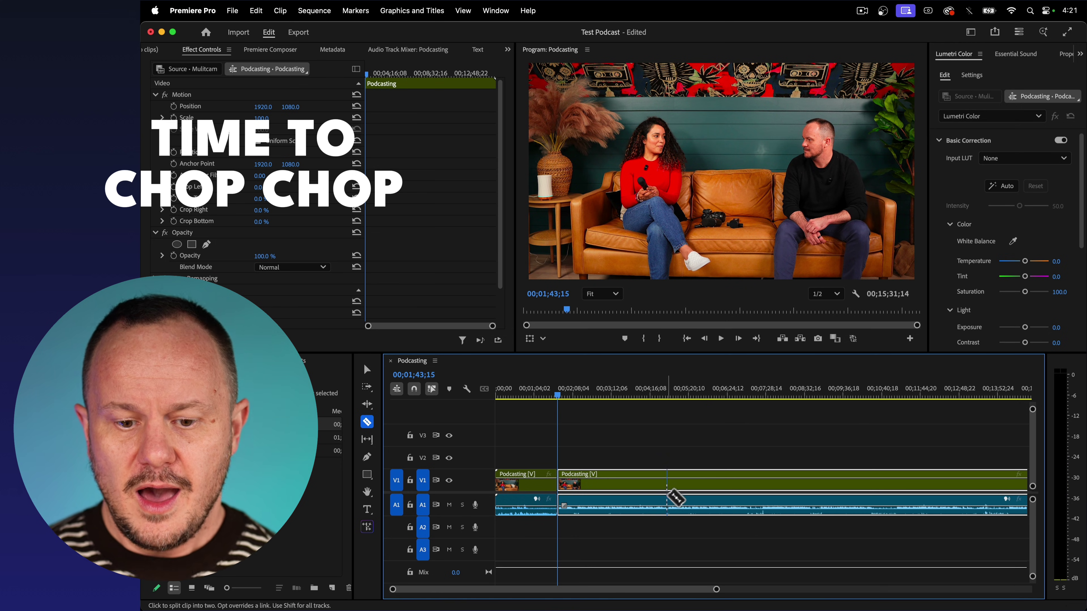
left_click(668, 498)
left_click(791, 492)
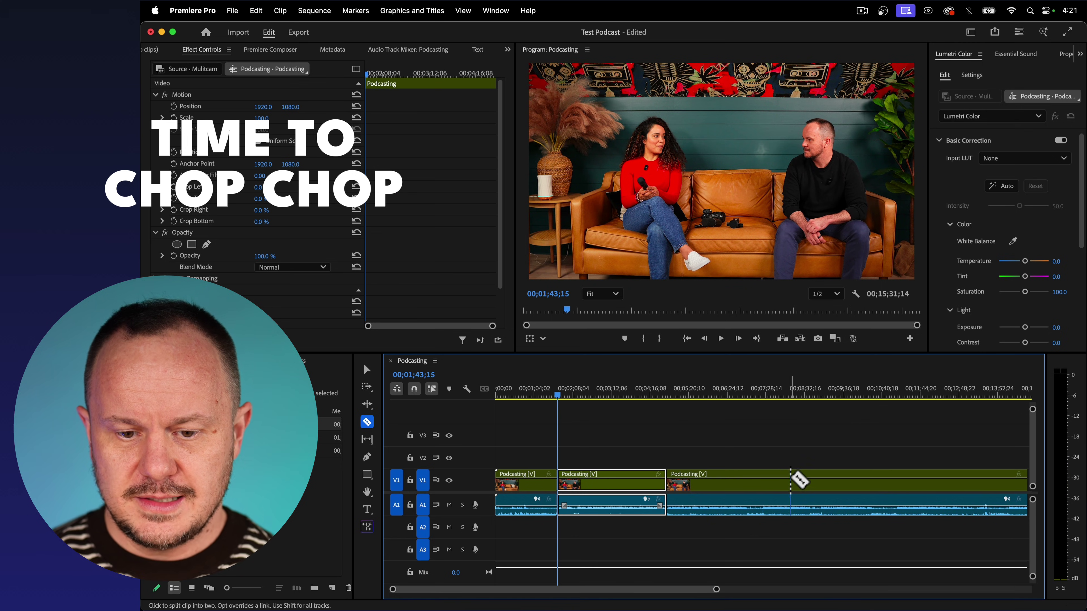
left_click(827, 489)
left_click(808, 393)
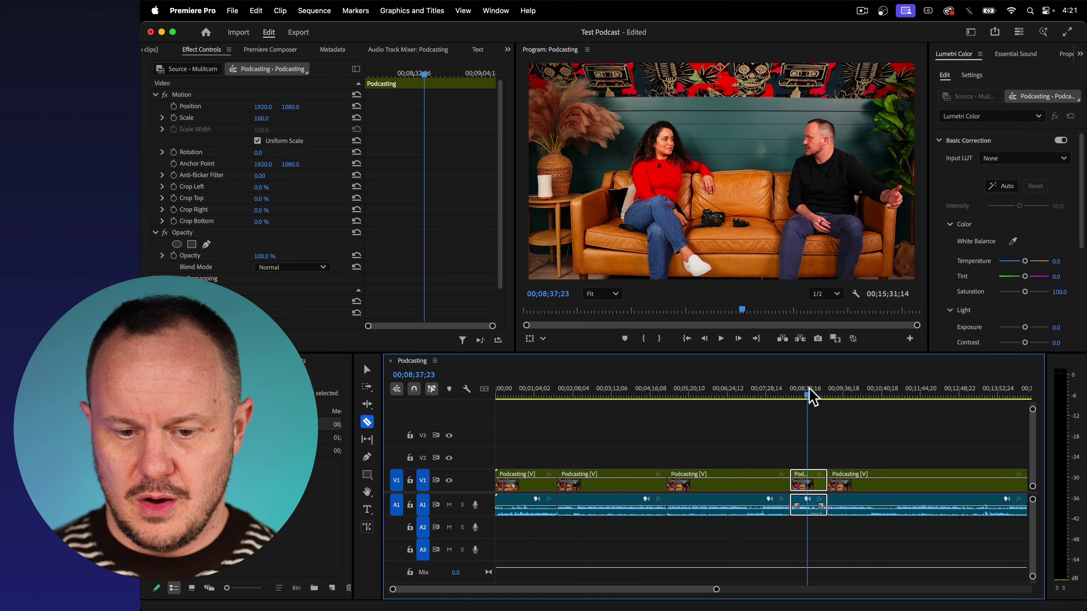
key("shift+Delete")
Step: Split the fourth clip twice, starting at 00;08;59;17
left_click(598, 392)
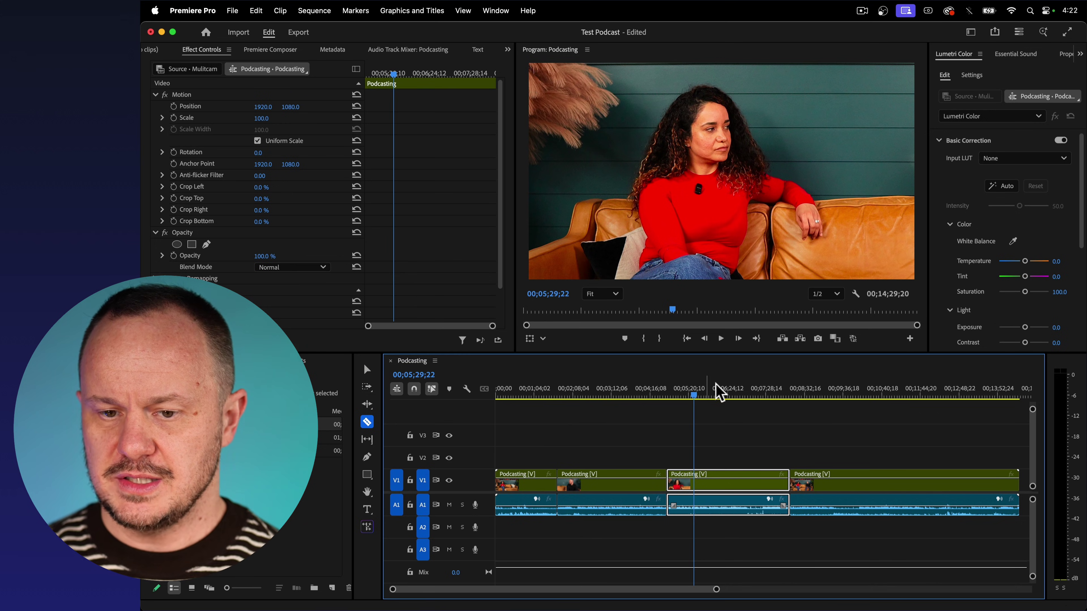
left_click(821, 395)
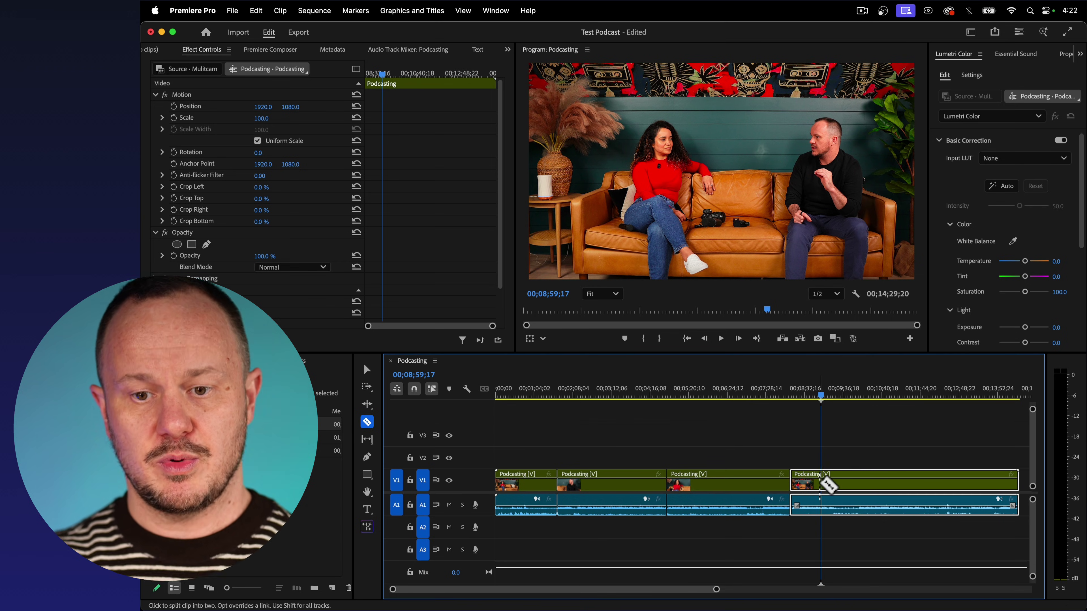
left_click(821, 484)
left_click(860, 482)
Step: Switch the piece at 00;10;58;15 to close-up angle 3, then zoom out and return toward the start
left_click(892, 394)
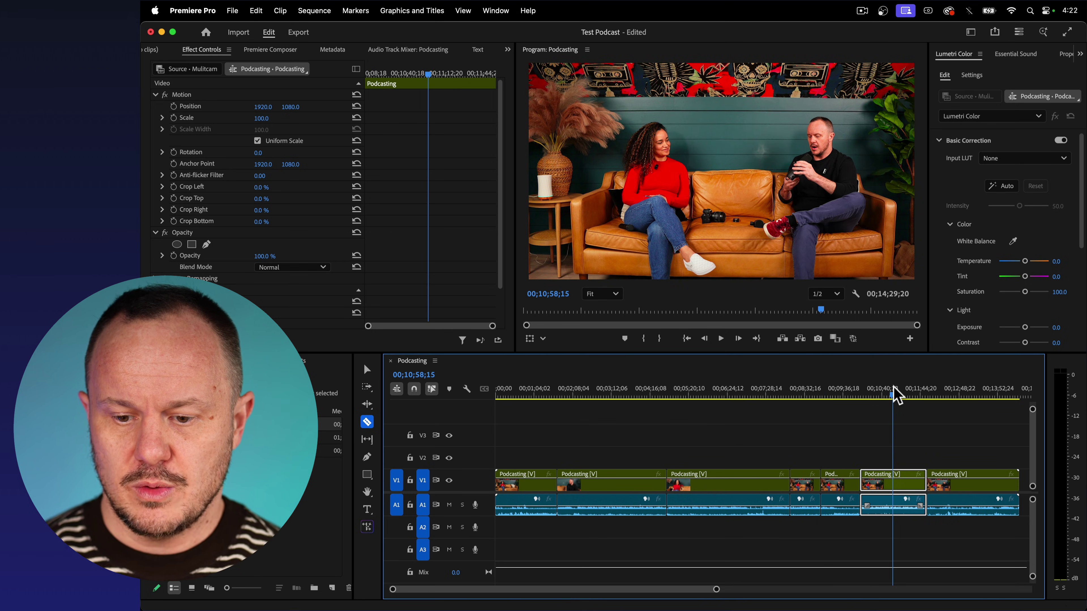
key("3")
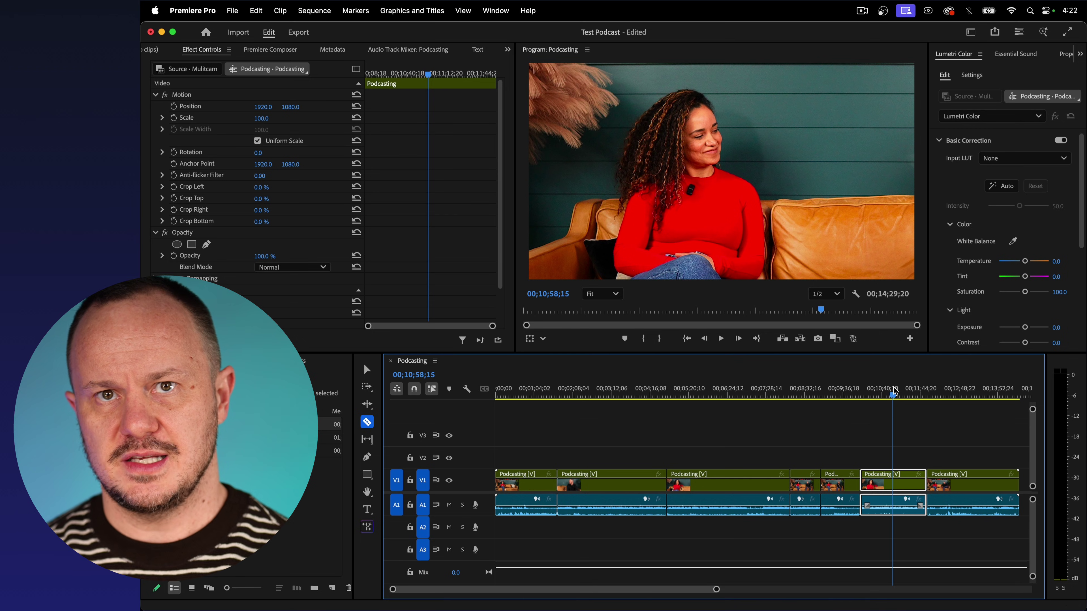
key("minus")
left_click_drag(503, 391, 679, 396)
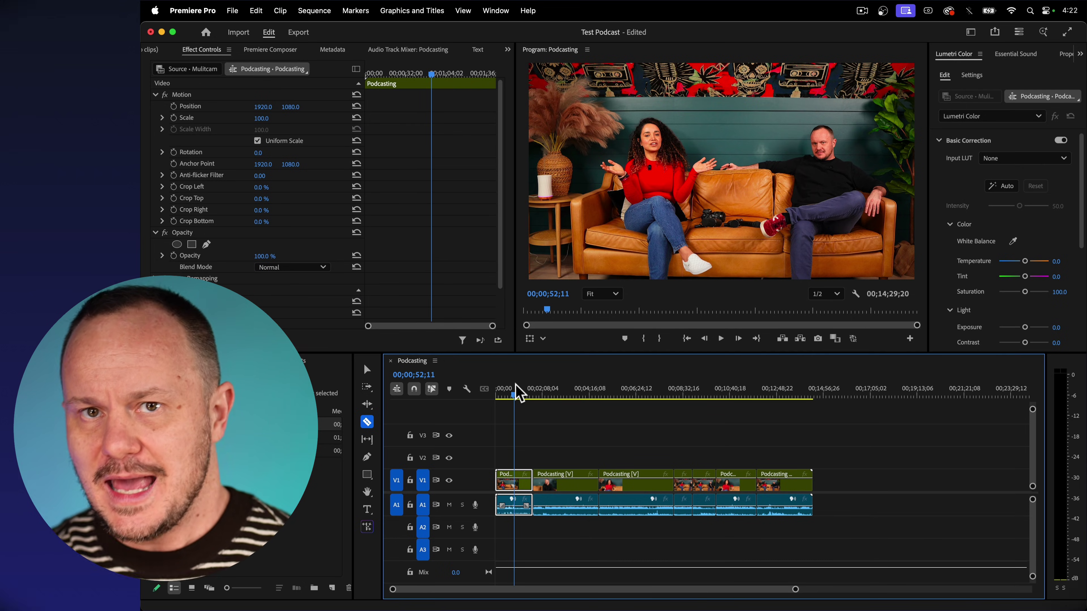
left_click_drag(516, 387, 545, 390)
key("space")
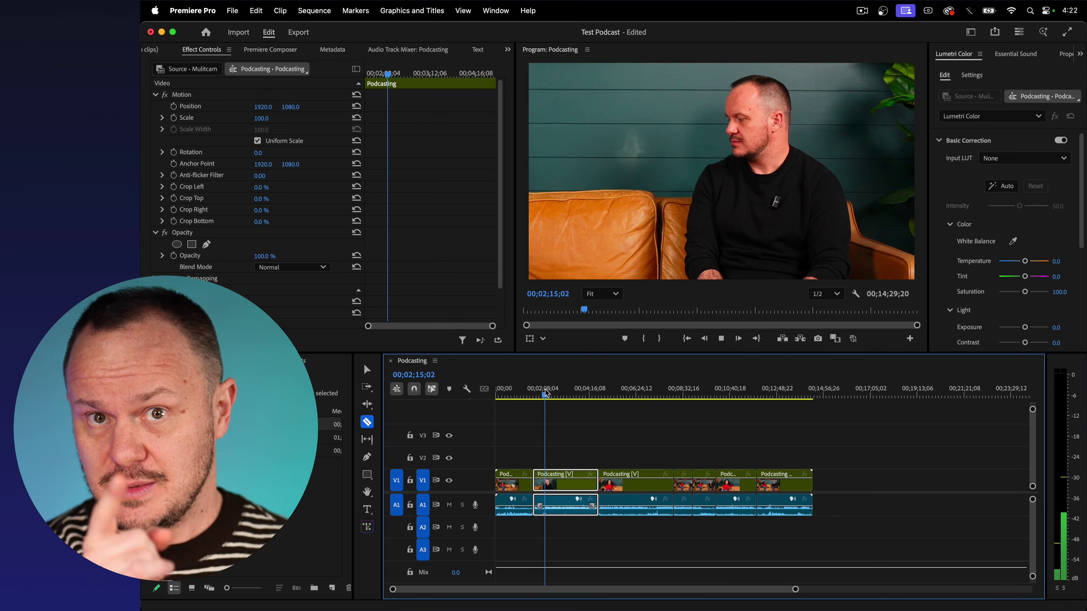
key("l")
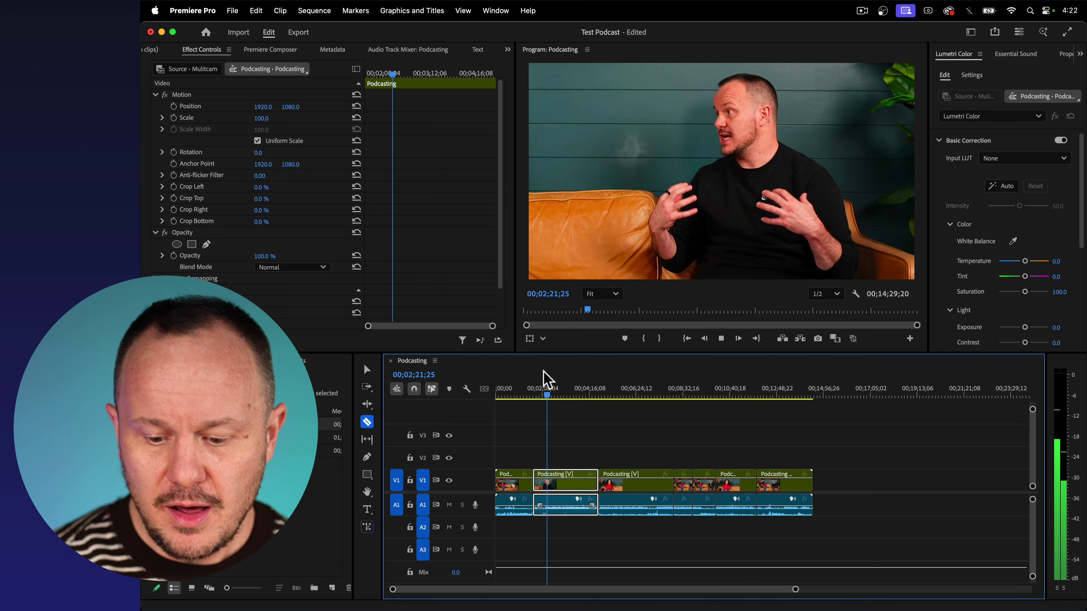
key("space")
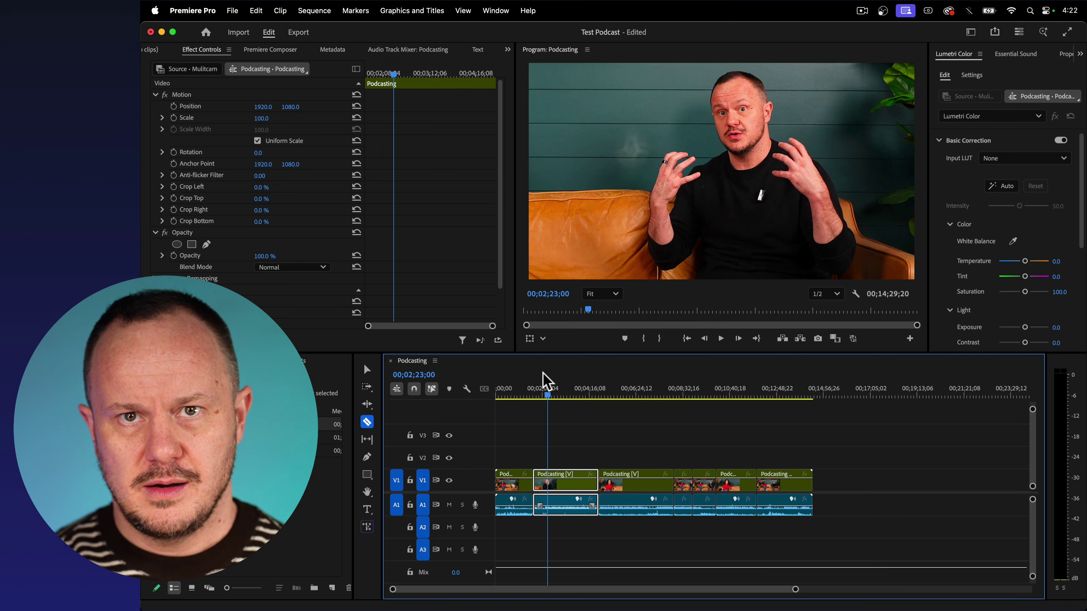